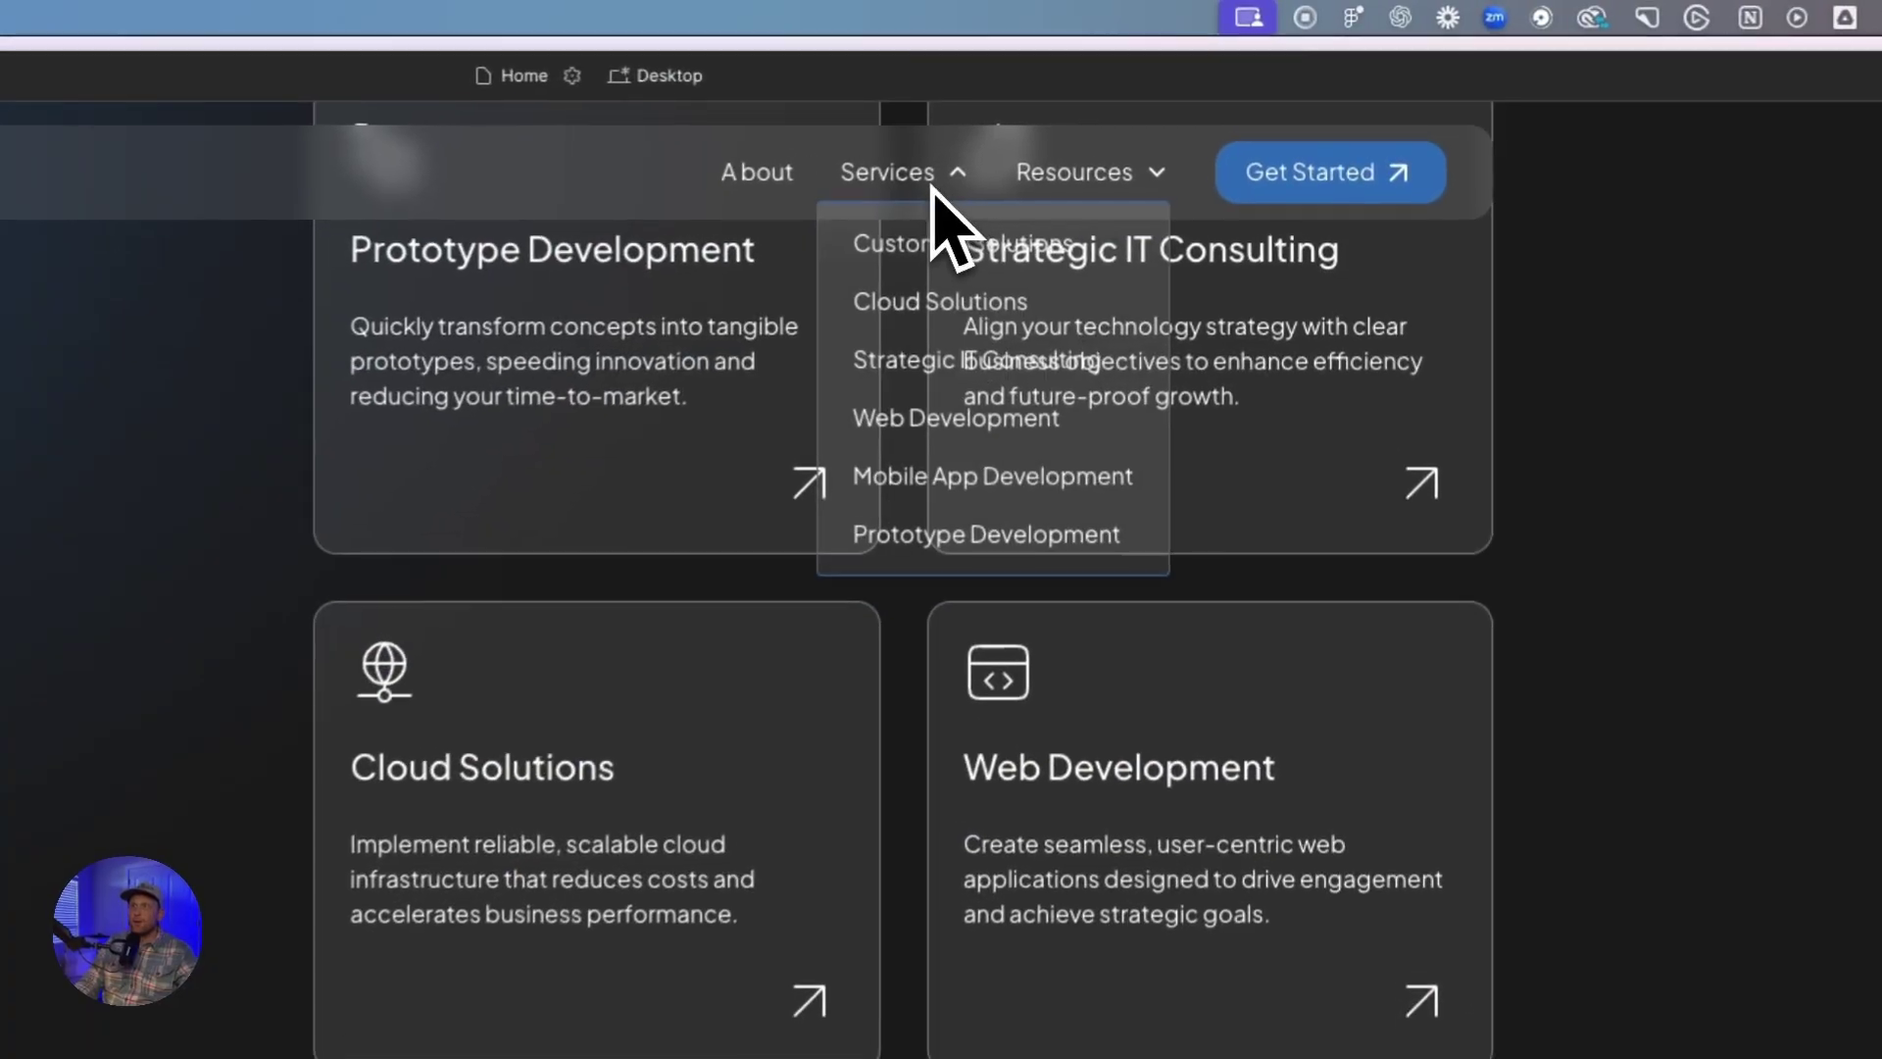
# Step: Scroll the live preview and open the Services dropdown to check its blur
pyautogui.scroll(10, 987, 432)
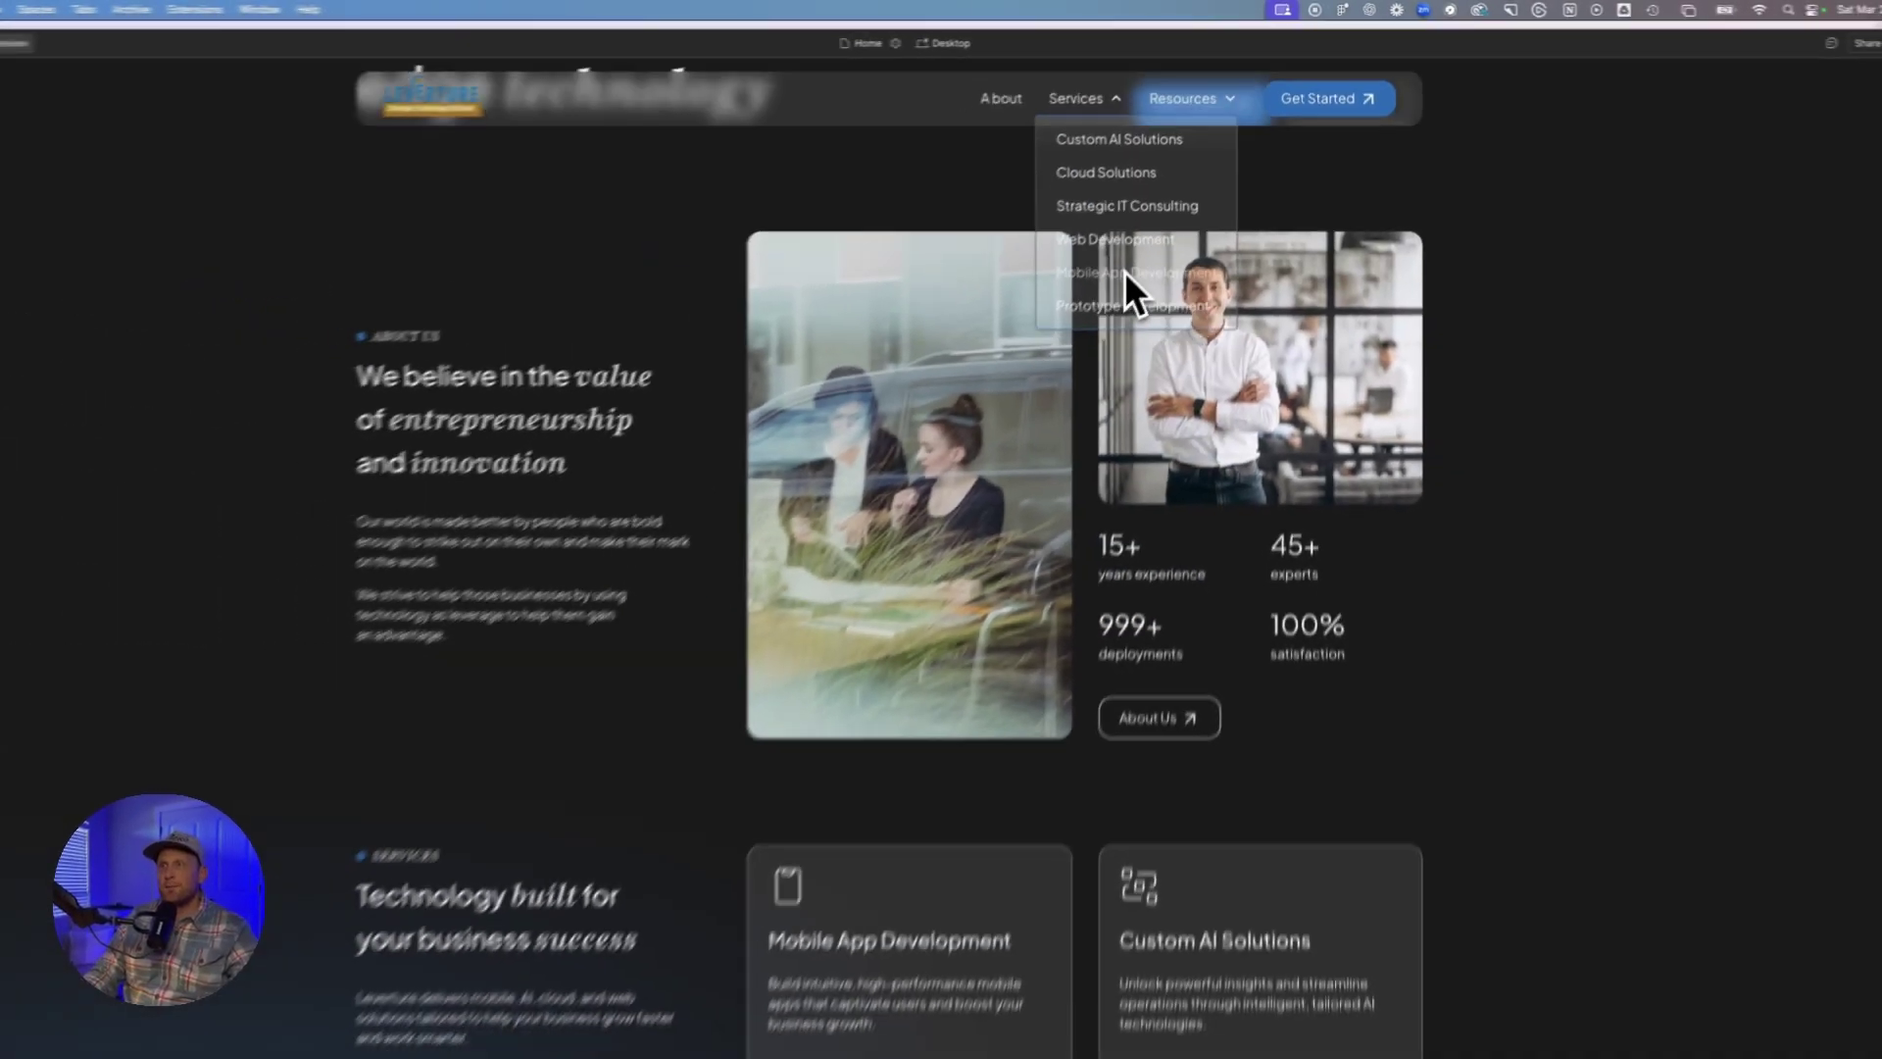
pyautogui.scroll(3, 1137, 255)
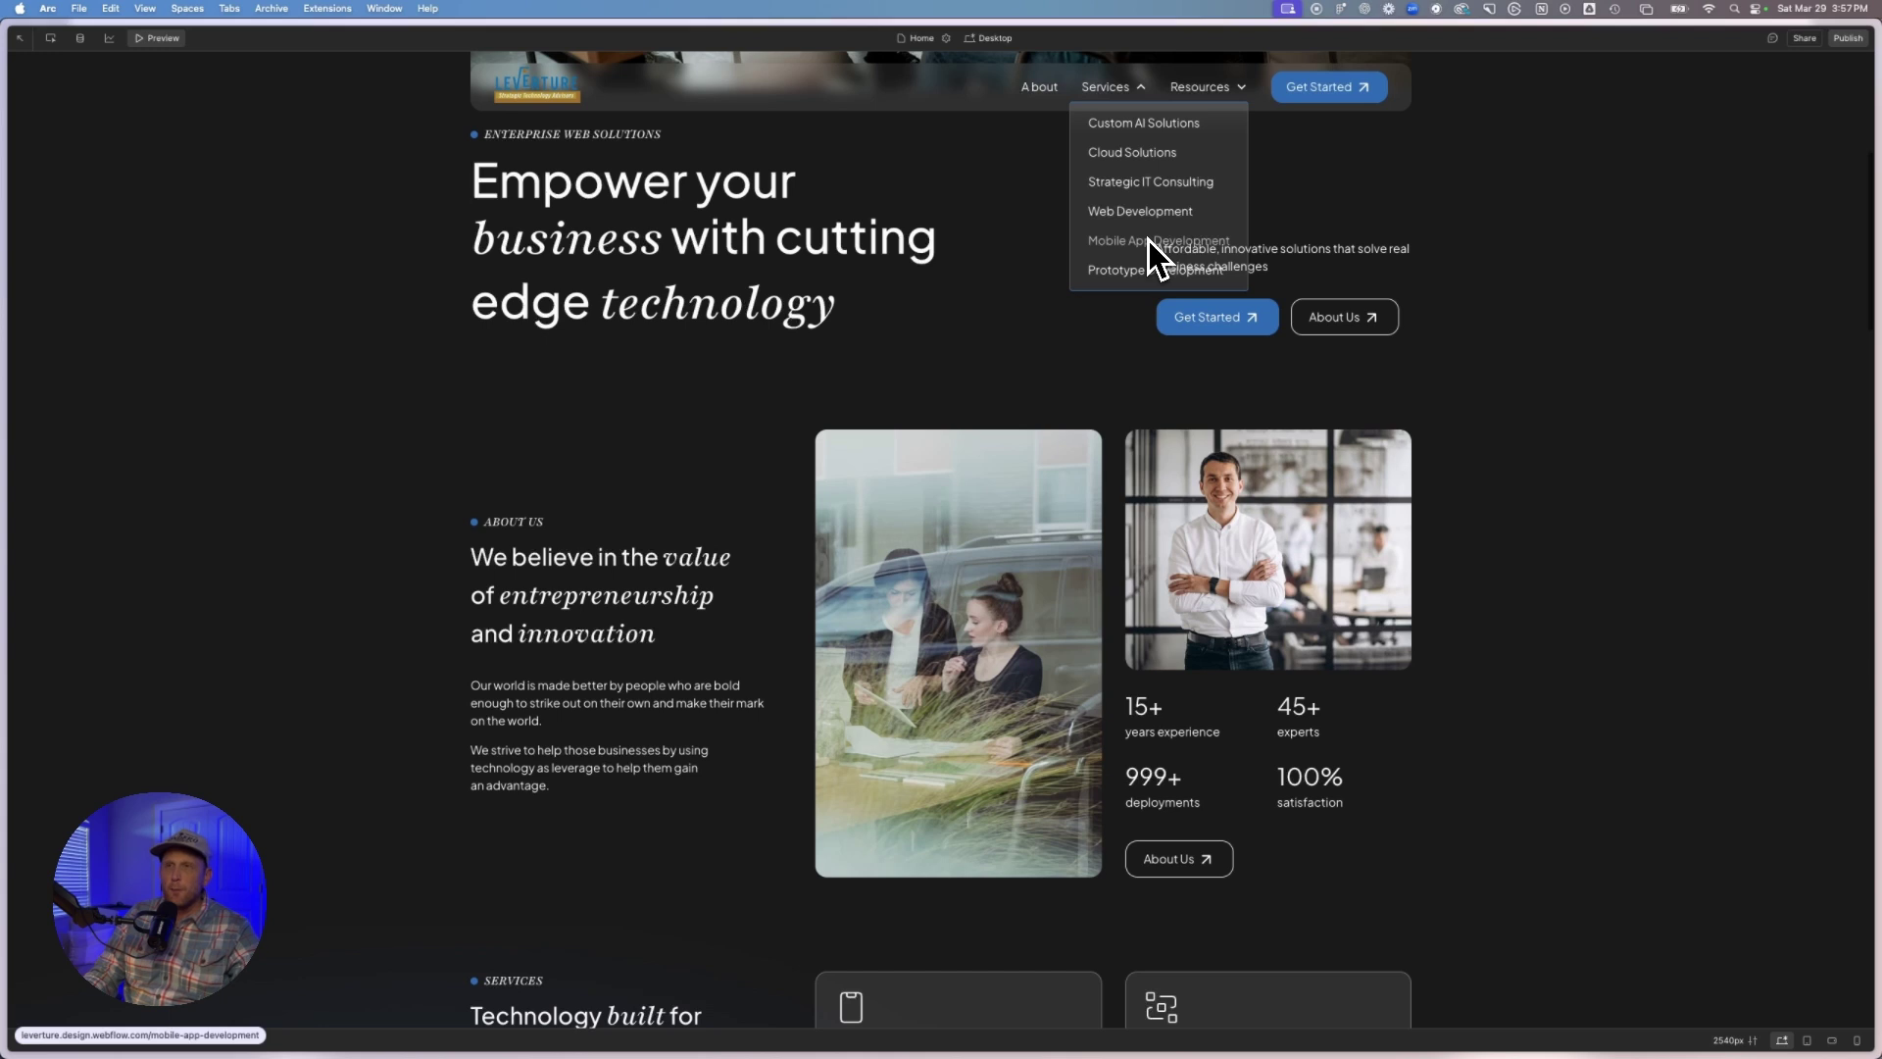
pyautogui.scroll(4, 1150, 239)
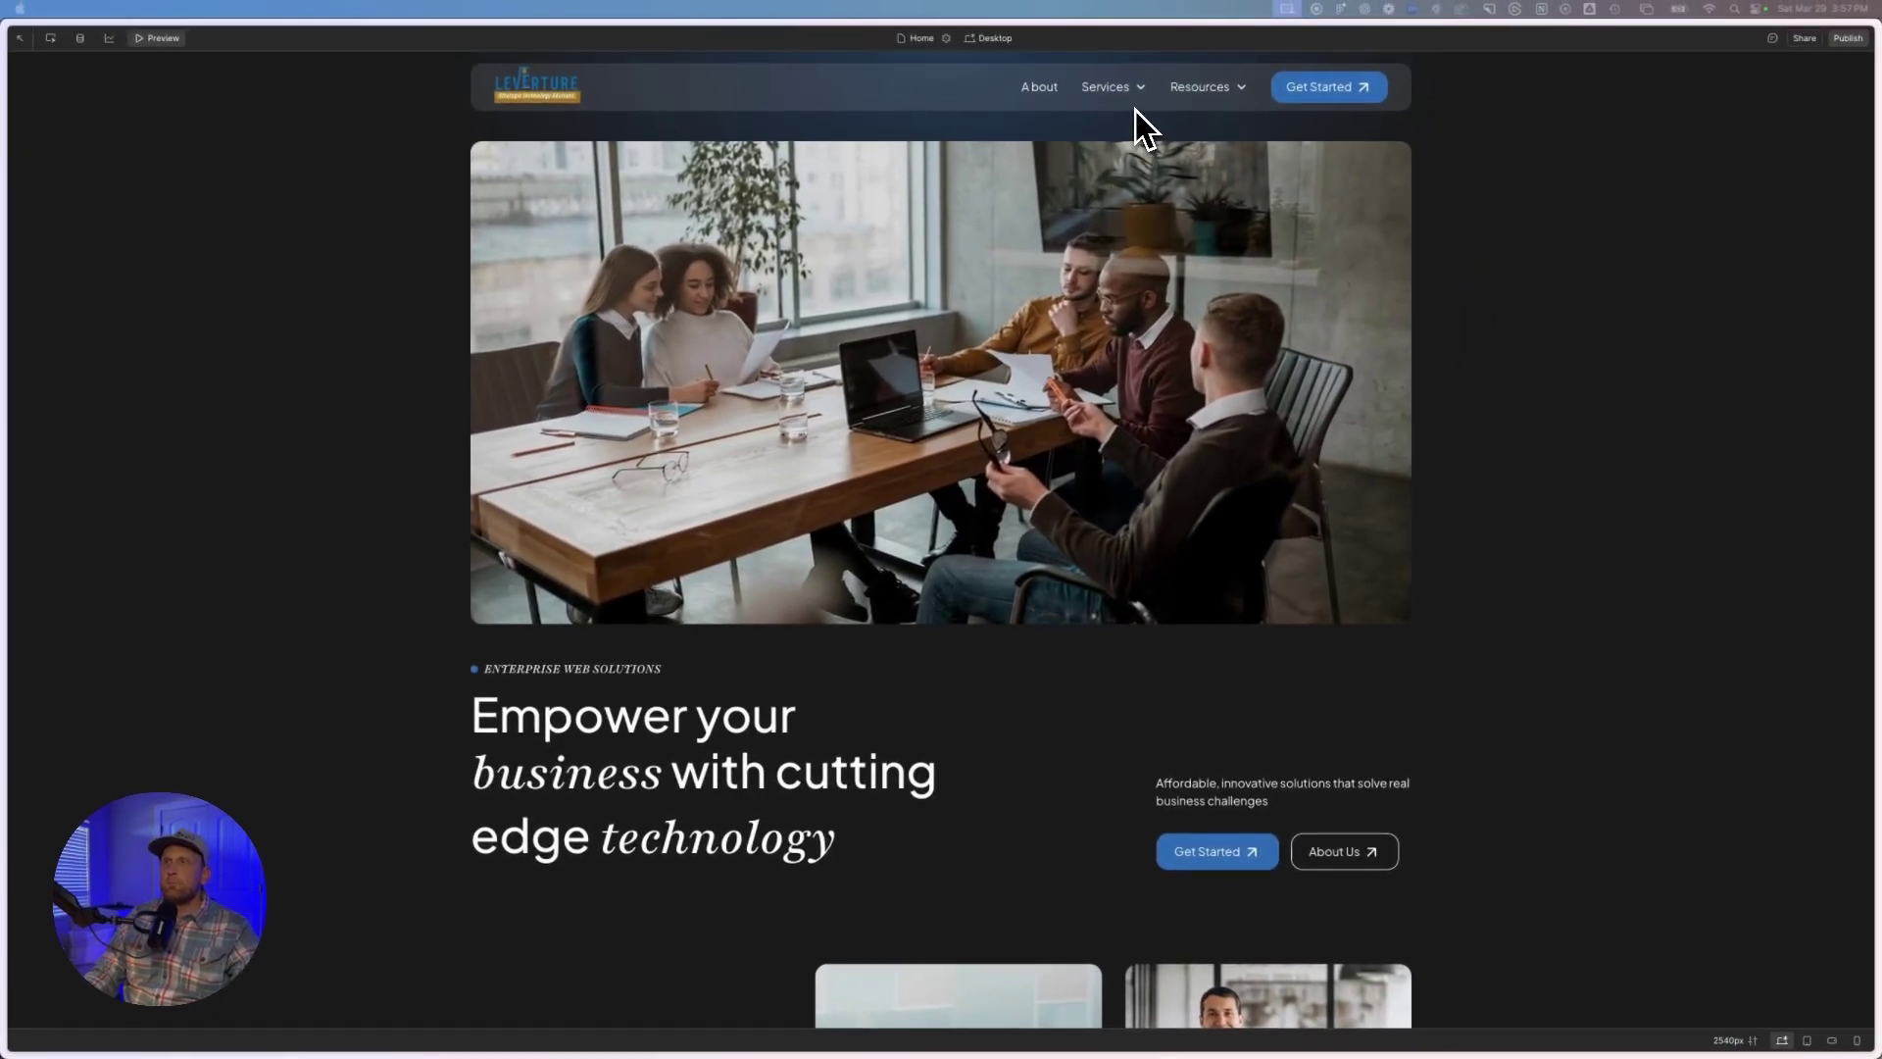
pyautogui.scroll(-10, 974, 291)
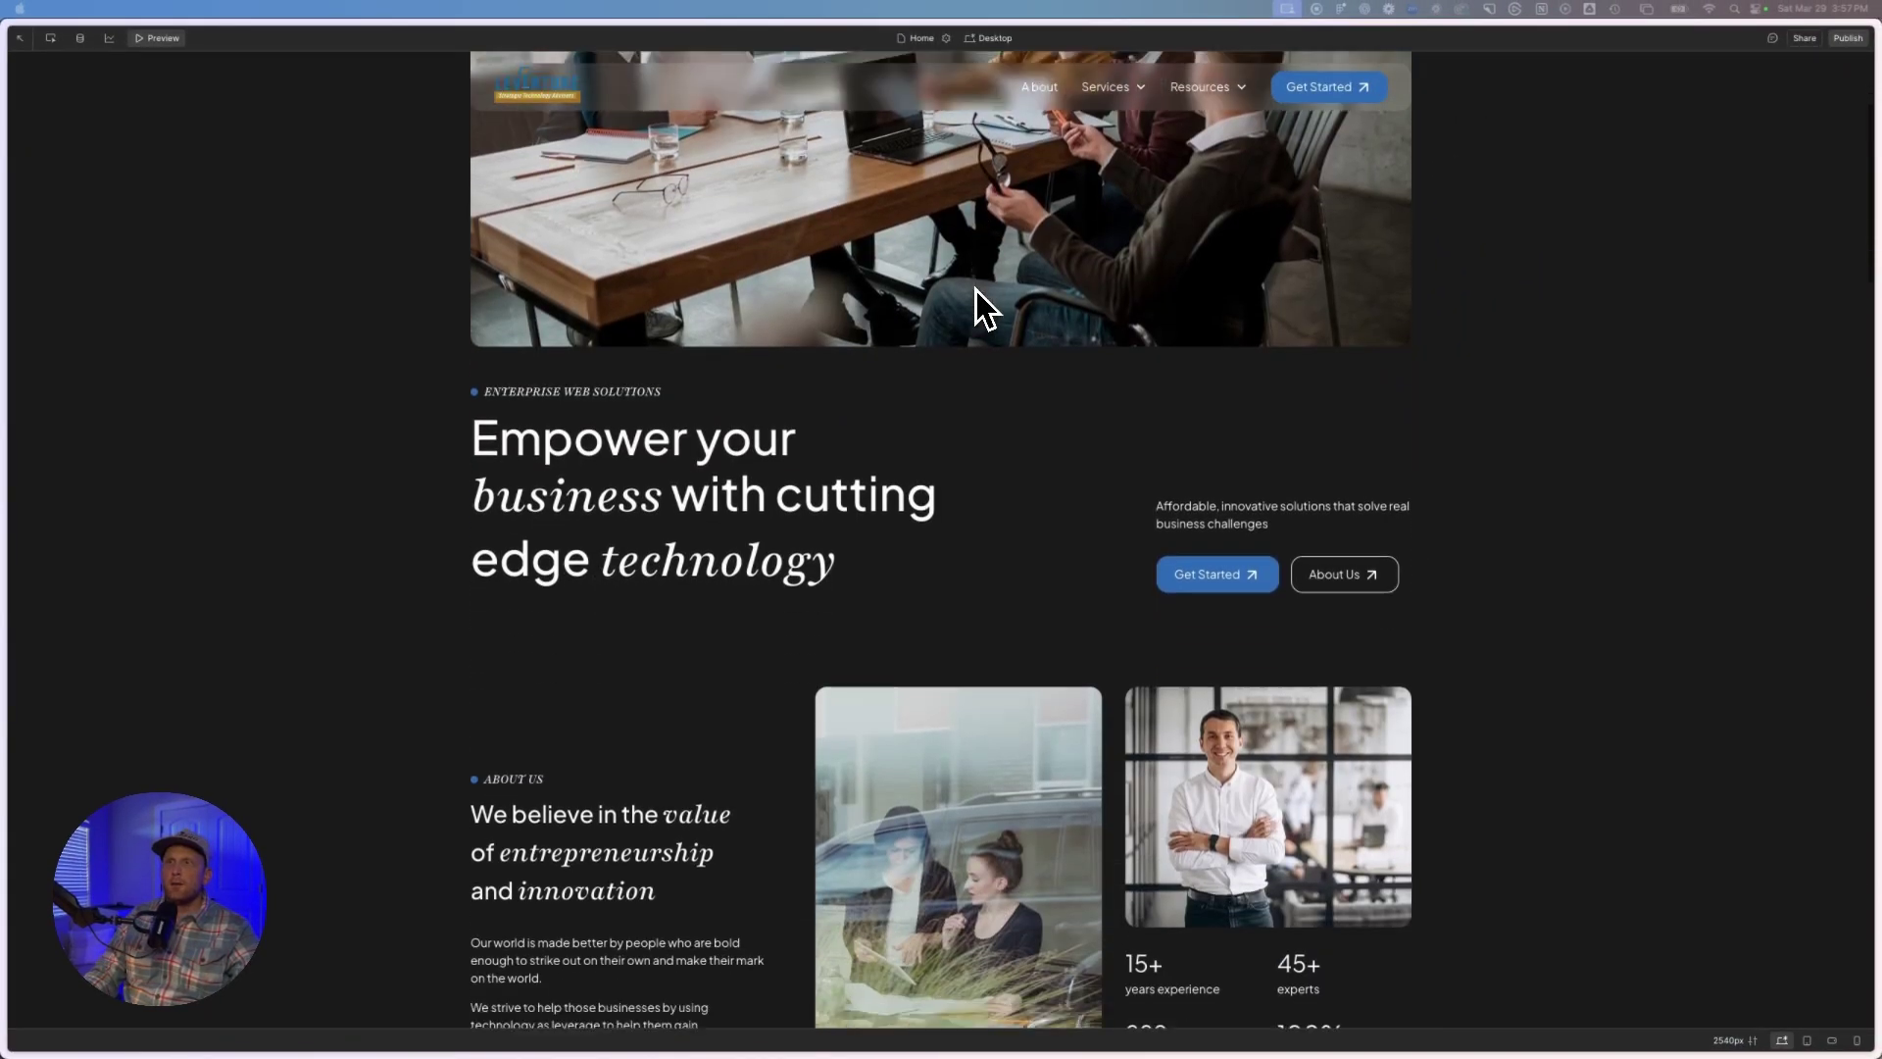
pyautogui.scroll(-5, 975, 290)
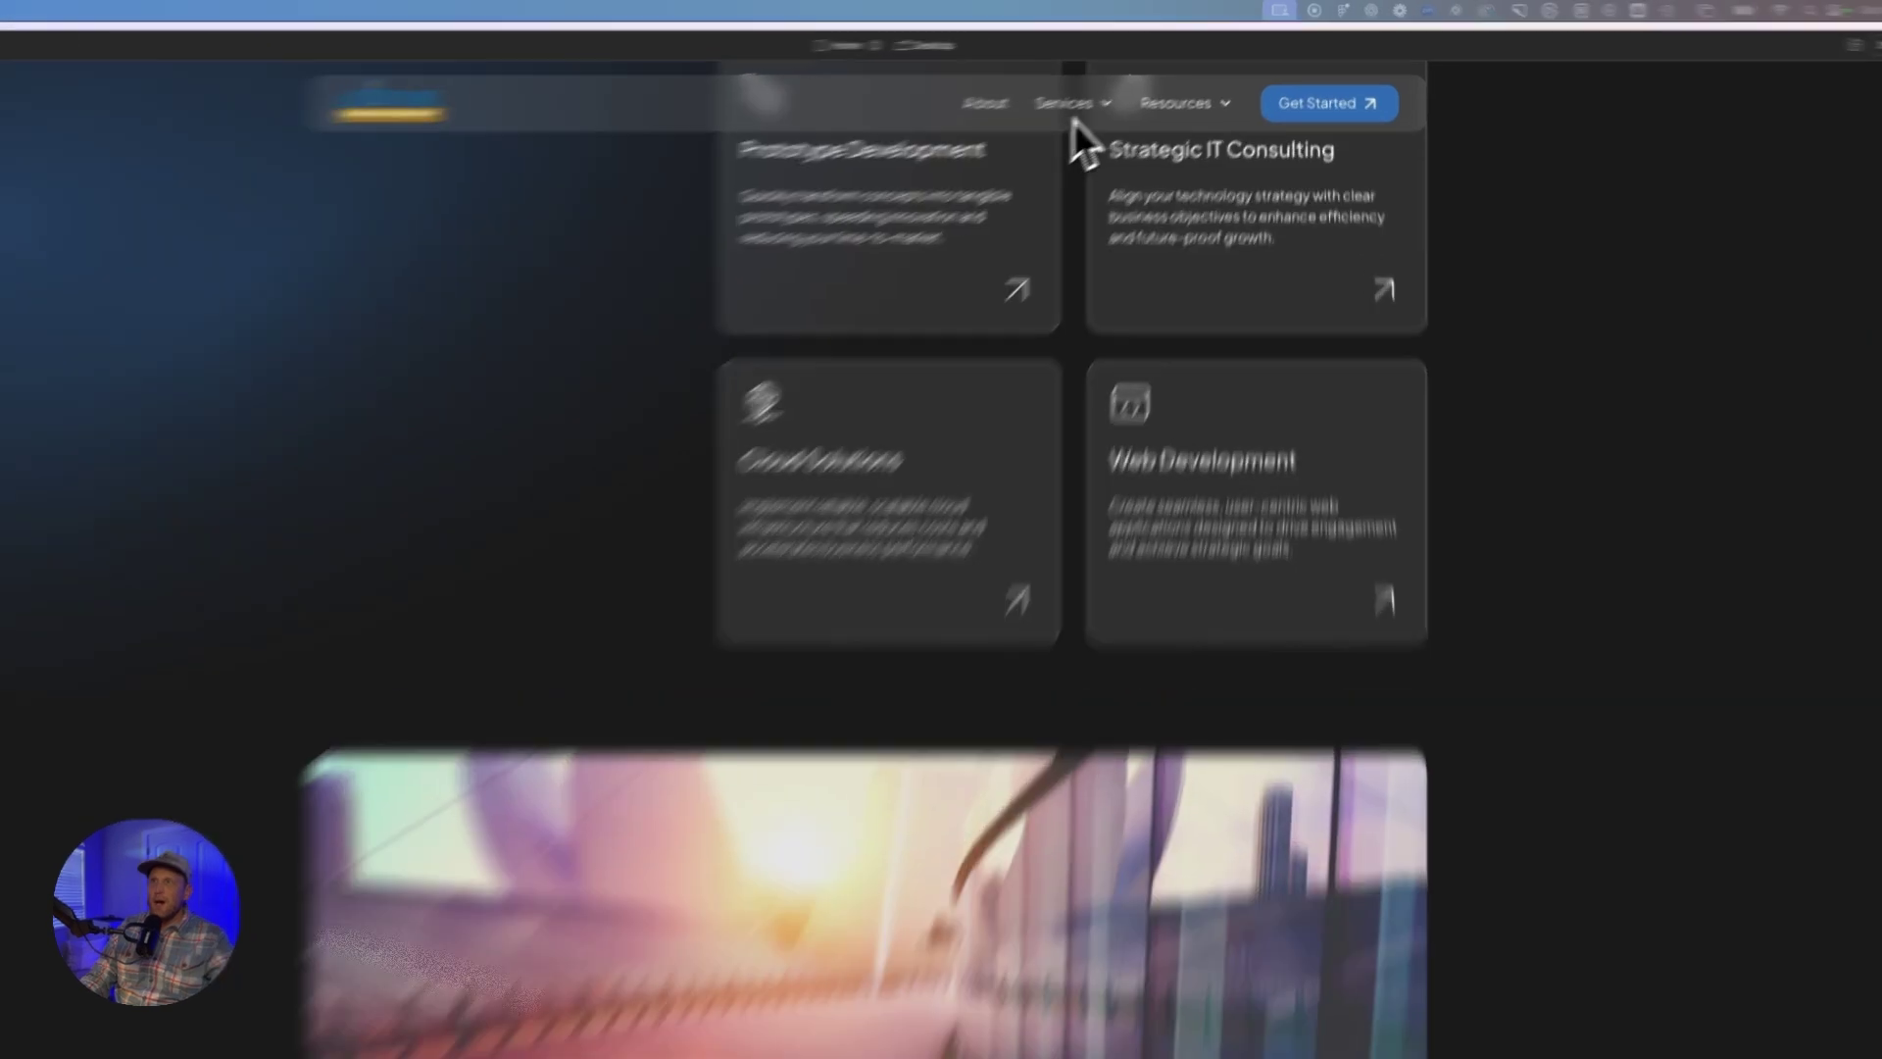
pyautogui.click(1118, 88)
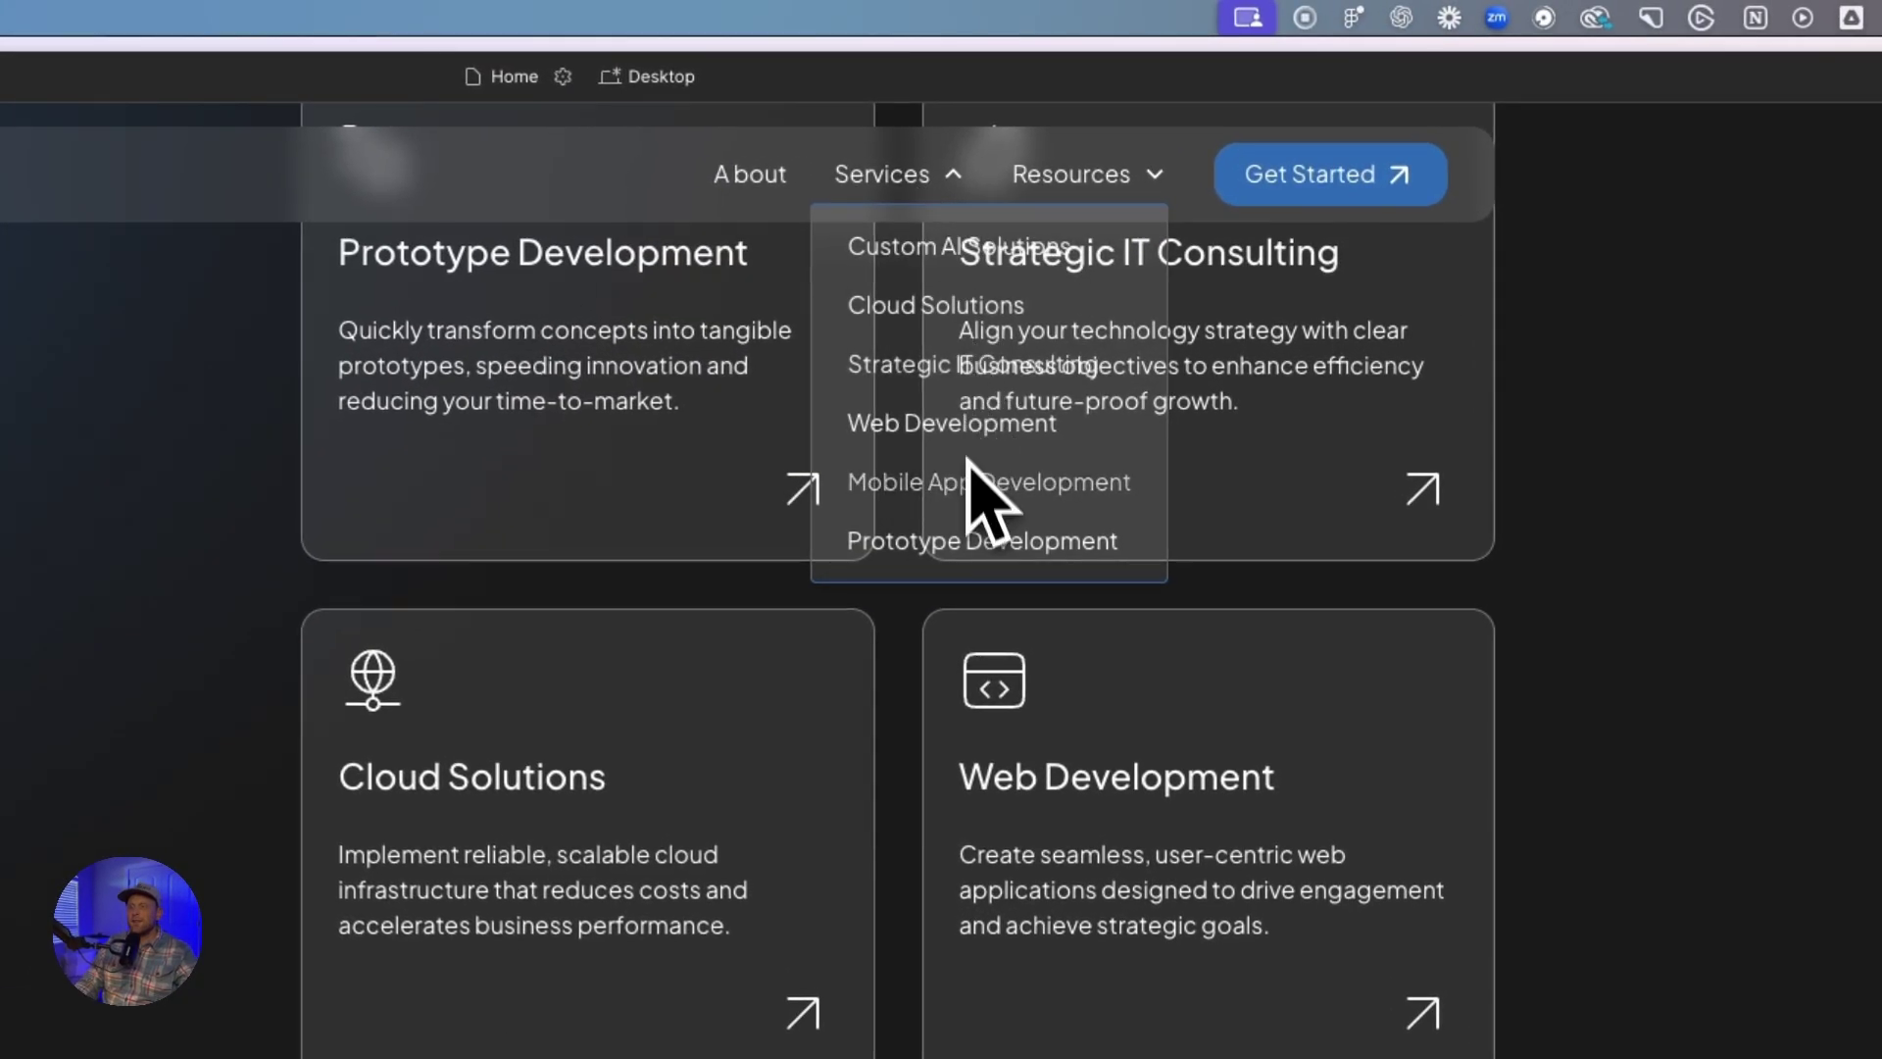
pyautogui.scroll(10, 980, 495)
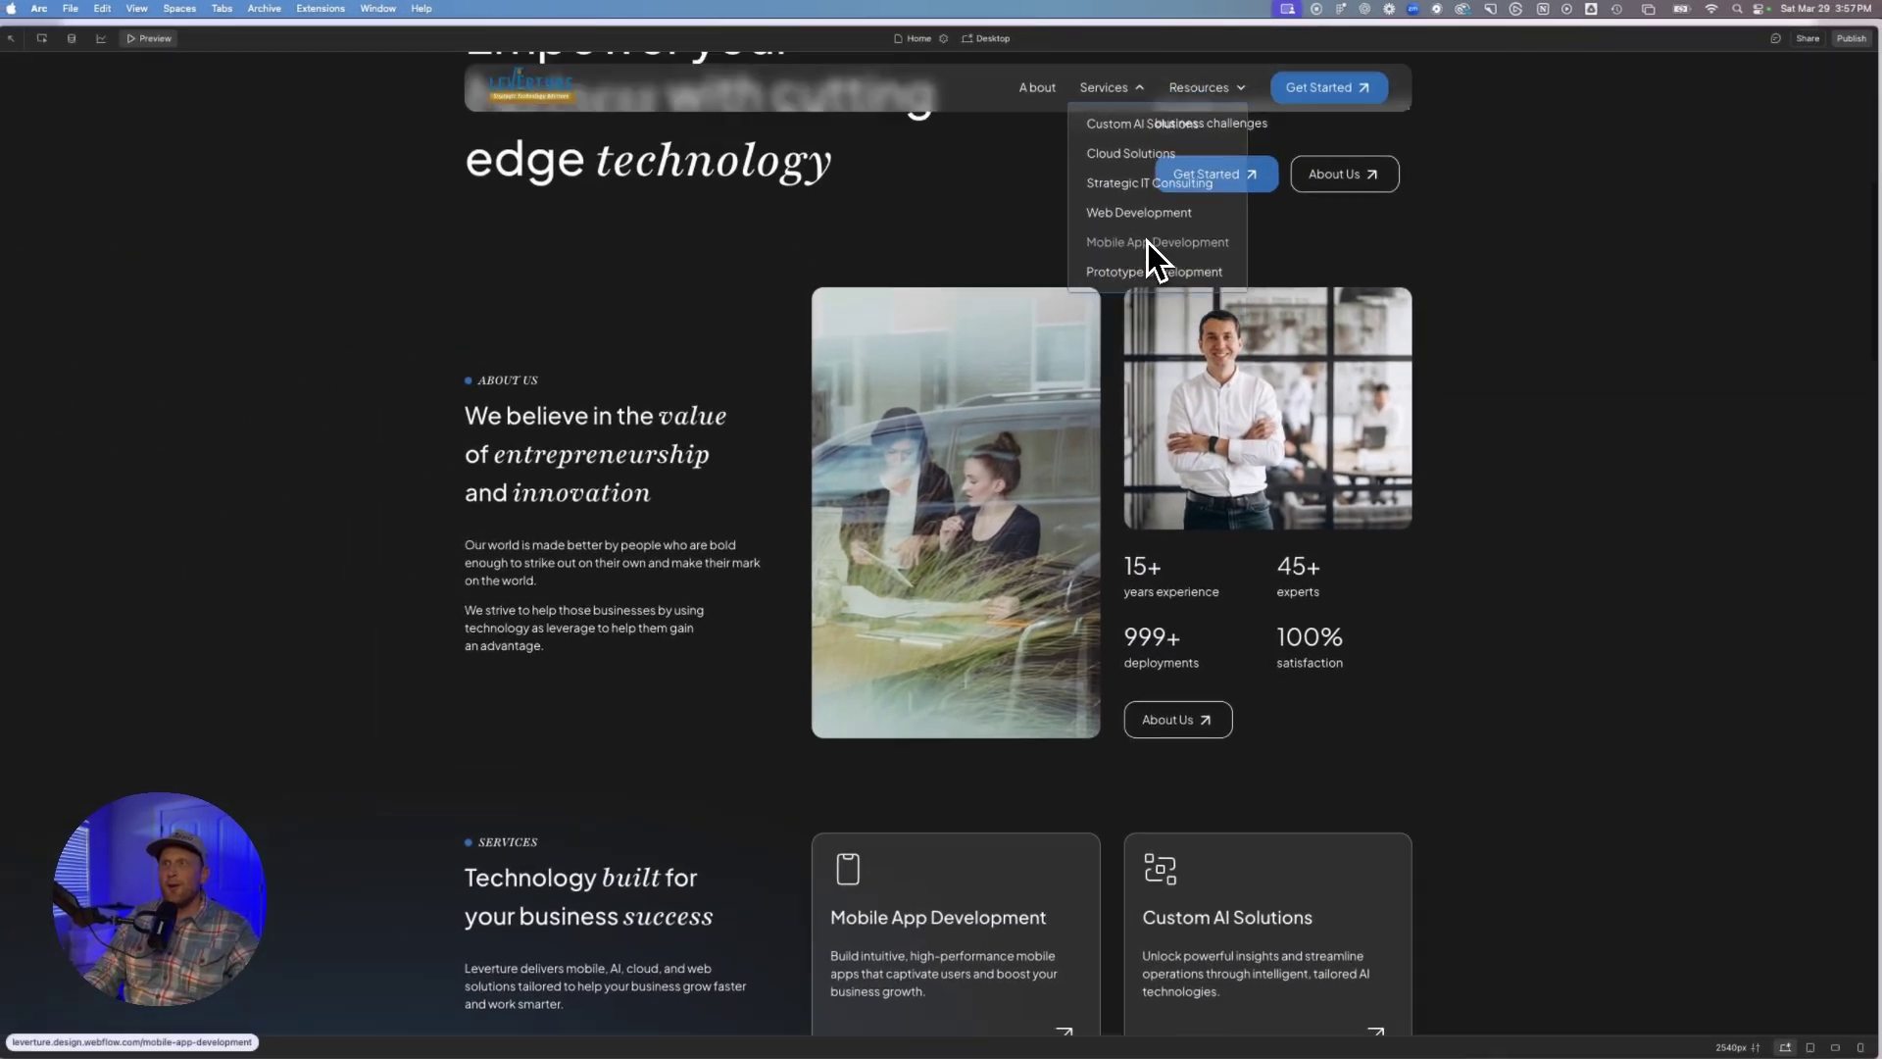
pyautogui.scroll(4, 1149, 239)
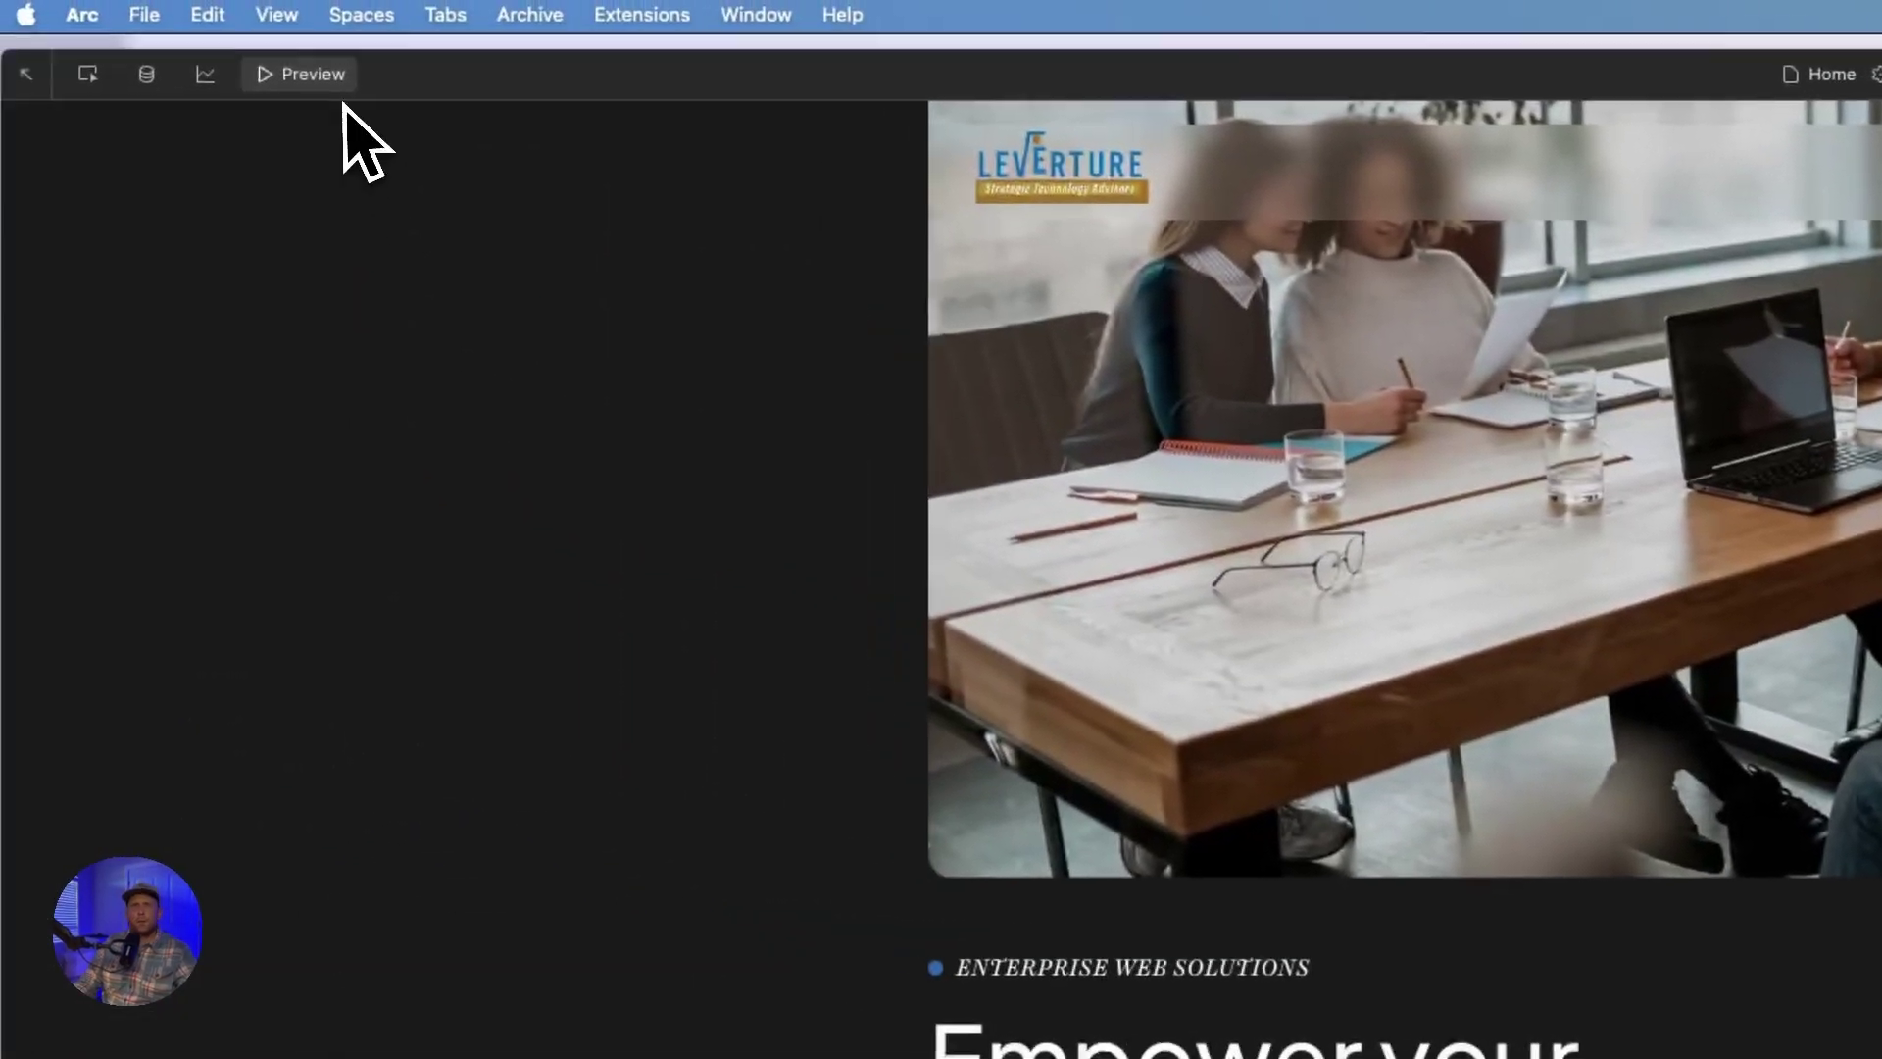
# Step: Back in the Designer, set the NavBar's nav_container backdrop blur radius to 10px
pyautogui.click(191, 57)
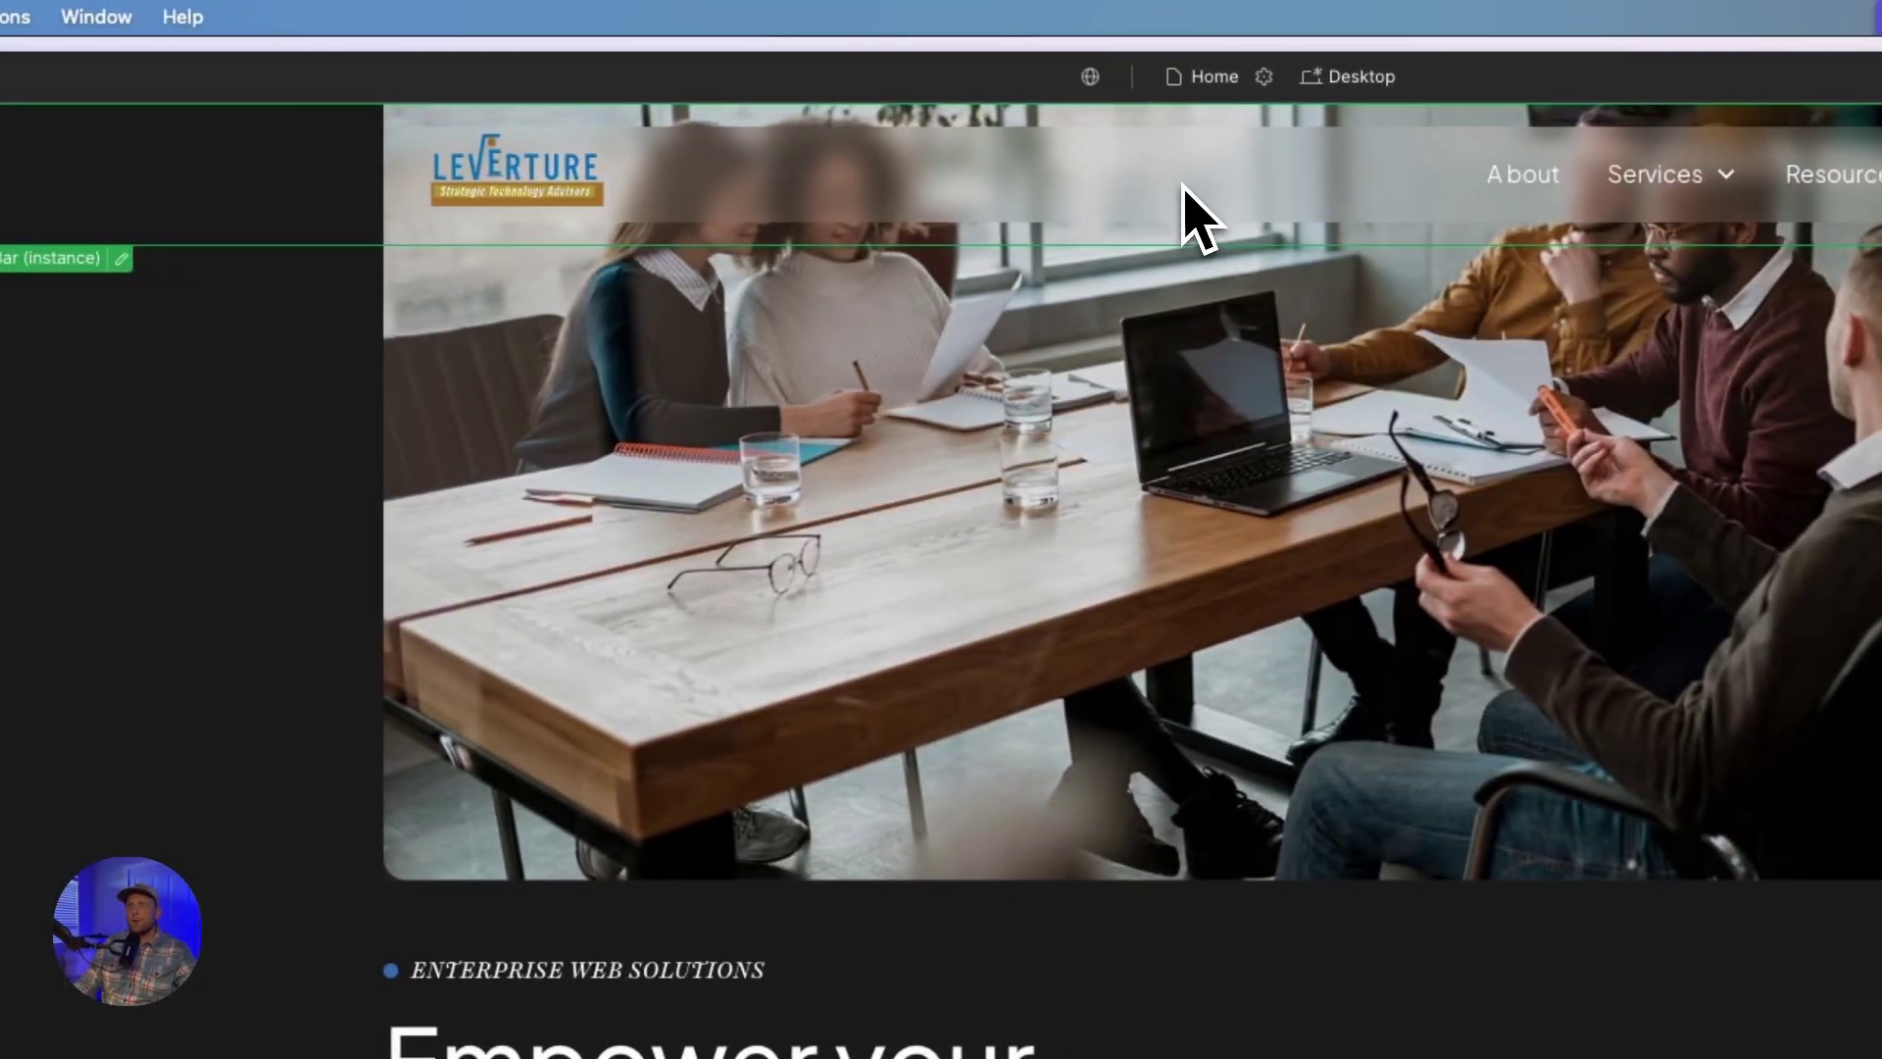
pyautogui.doubleClick(1609, 186)
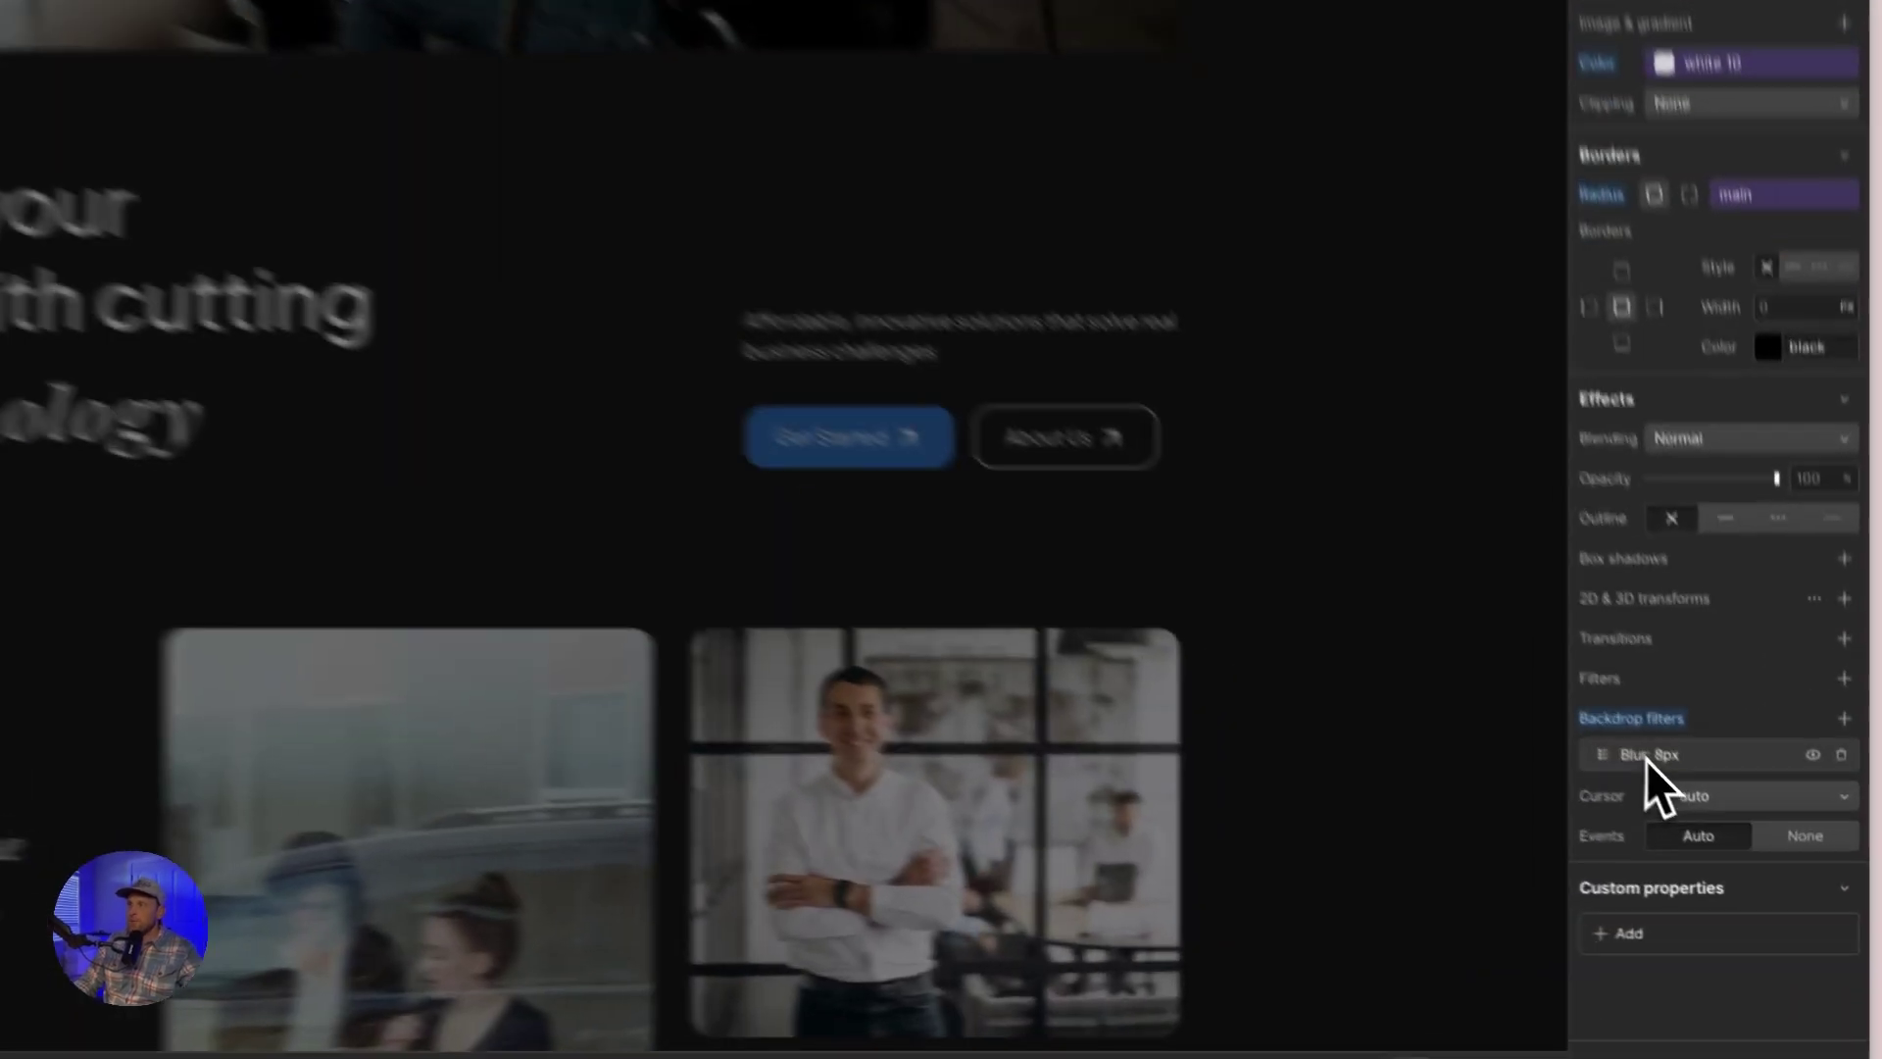
pyautogui.click(1725, 853)
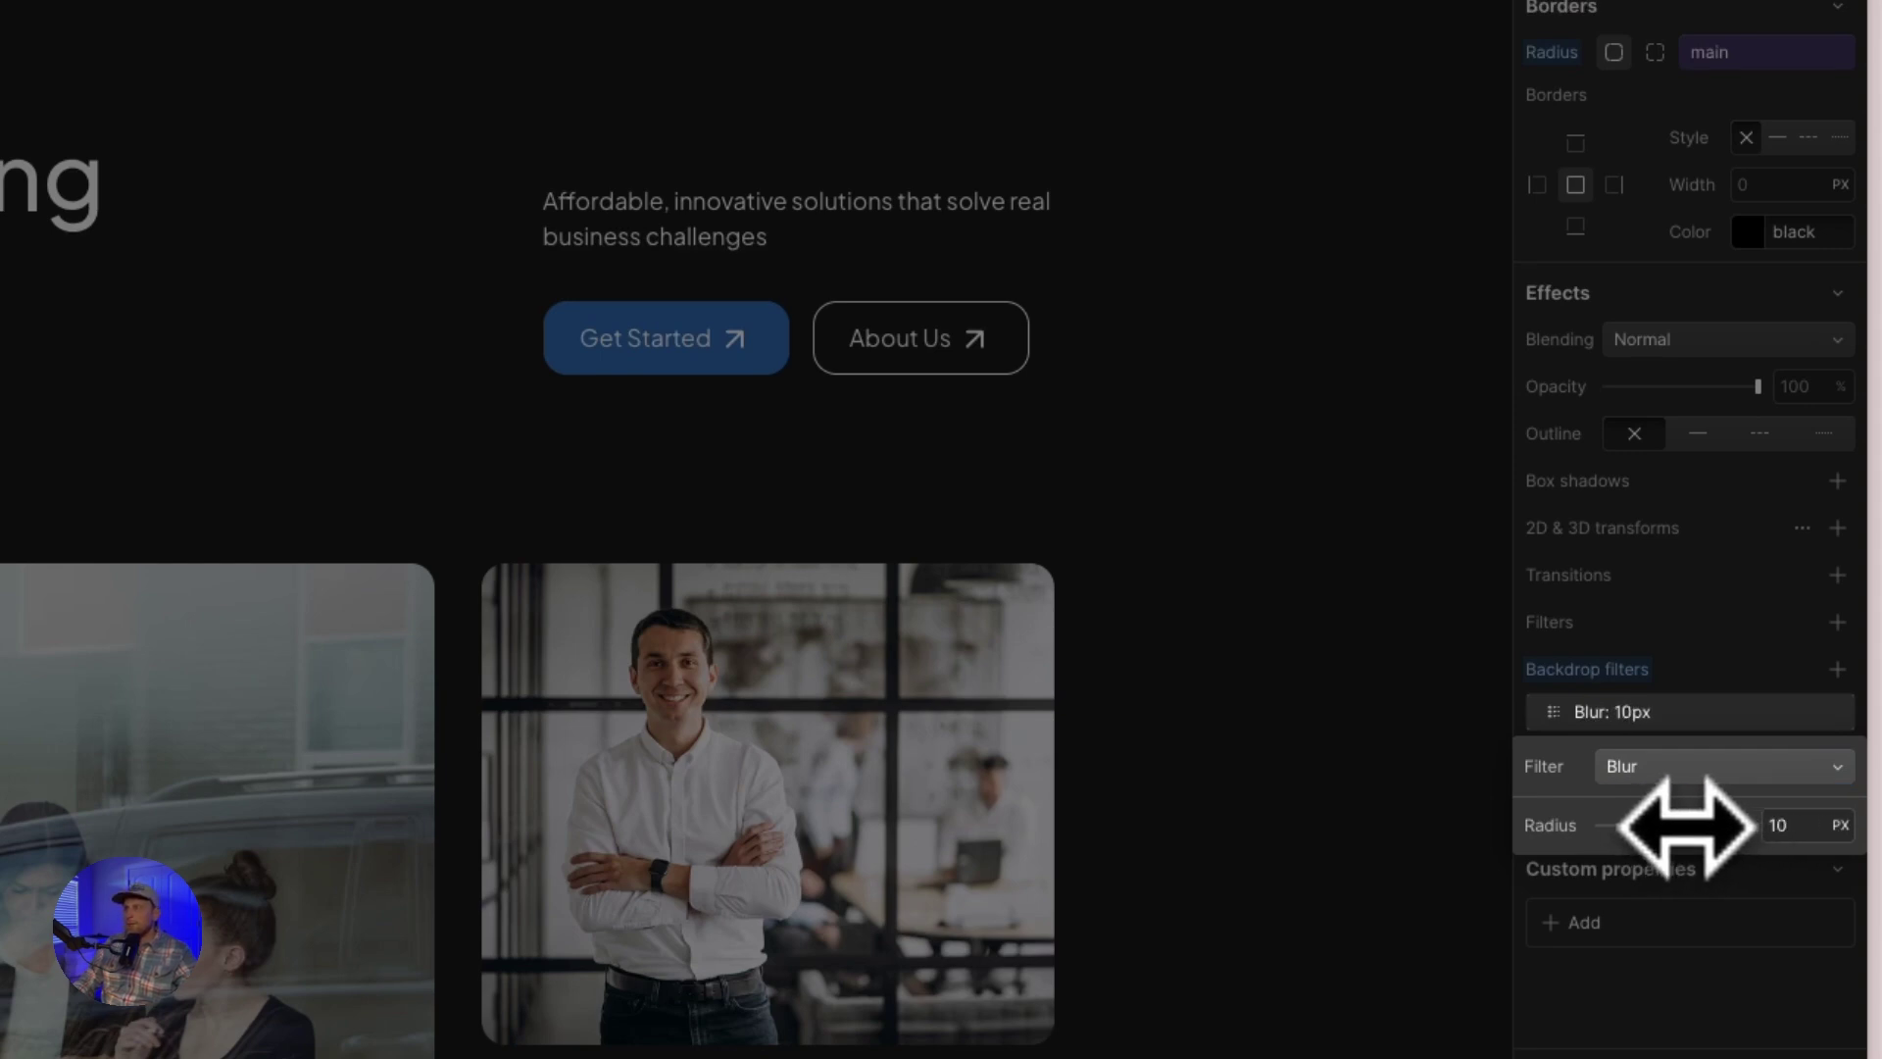
pyautogui.scroll(5, 784, 441)
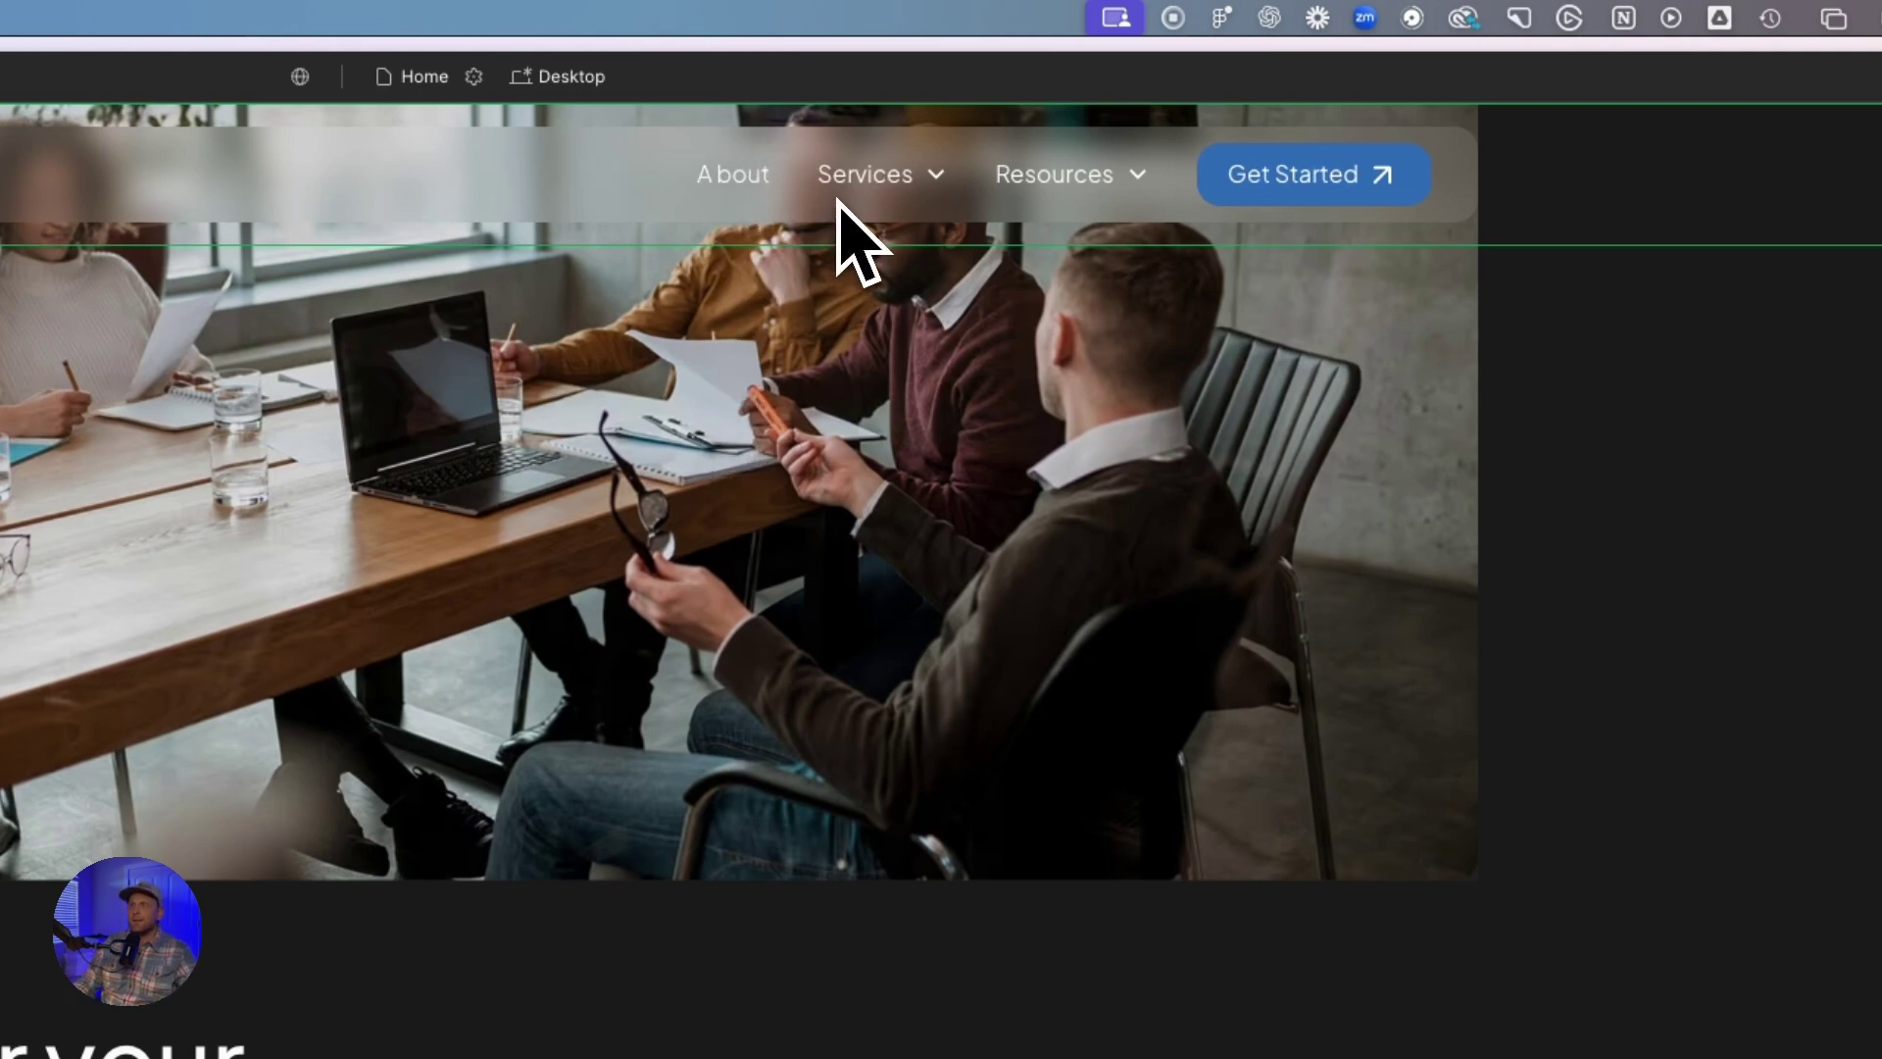
# Step: Set the Services dropdown's Dropdown Menu setting to Show and open its list's 15px blur filter
pyautogui.doubleClick(806, 194)
pyautogui.click(894, 196)
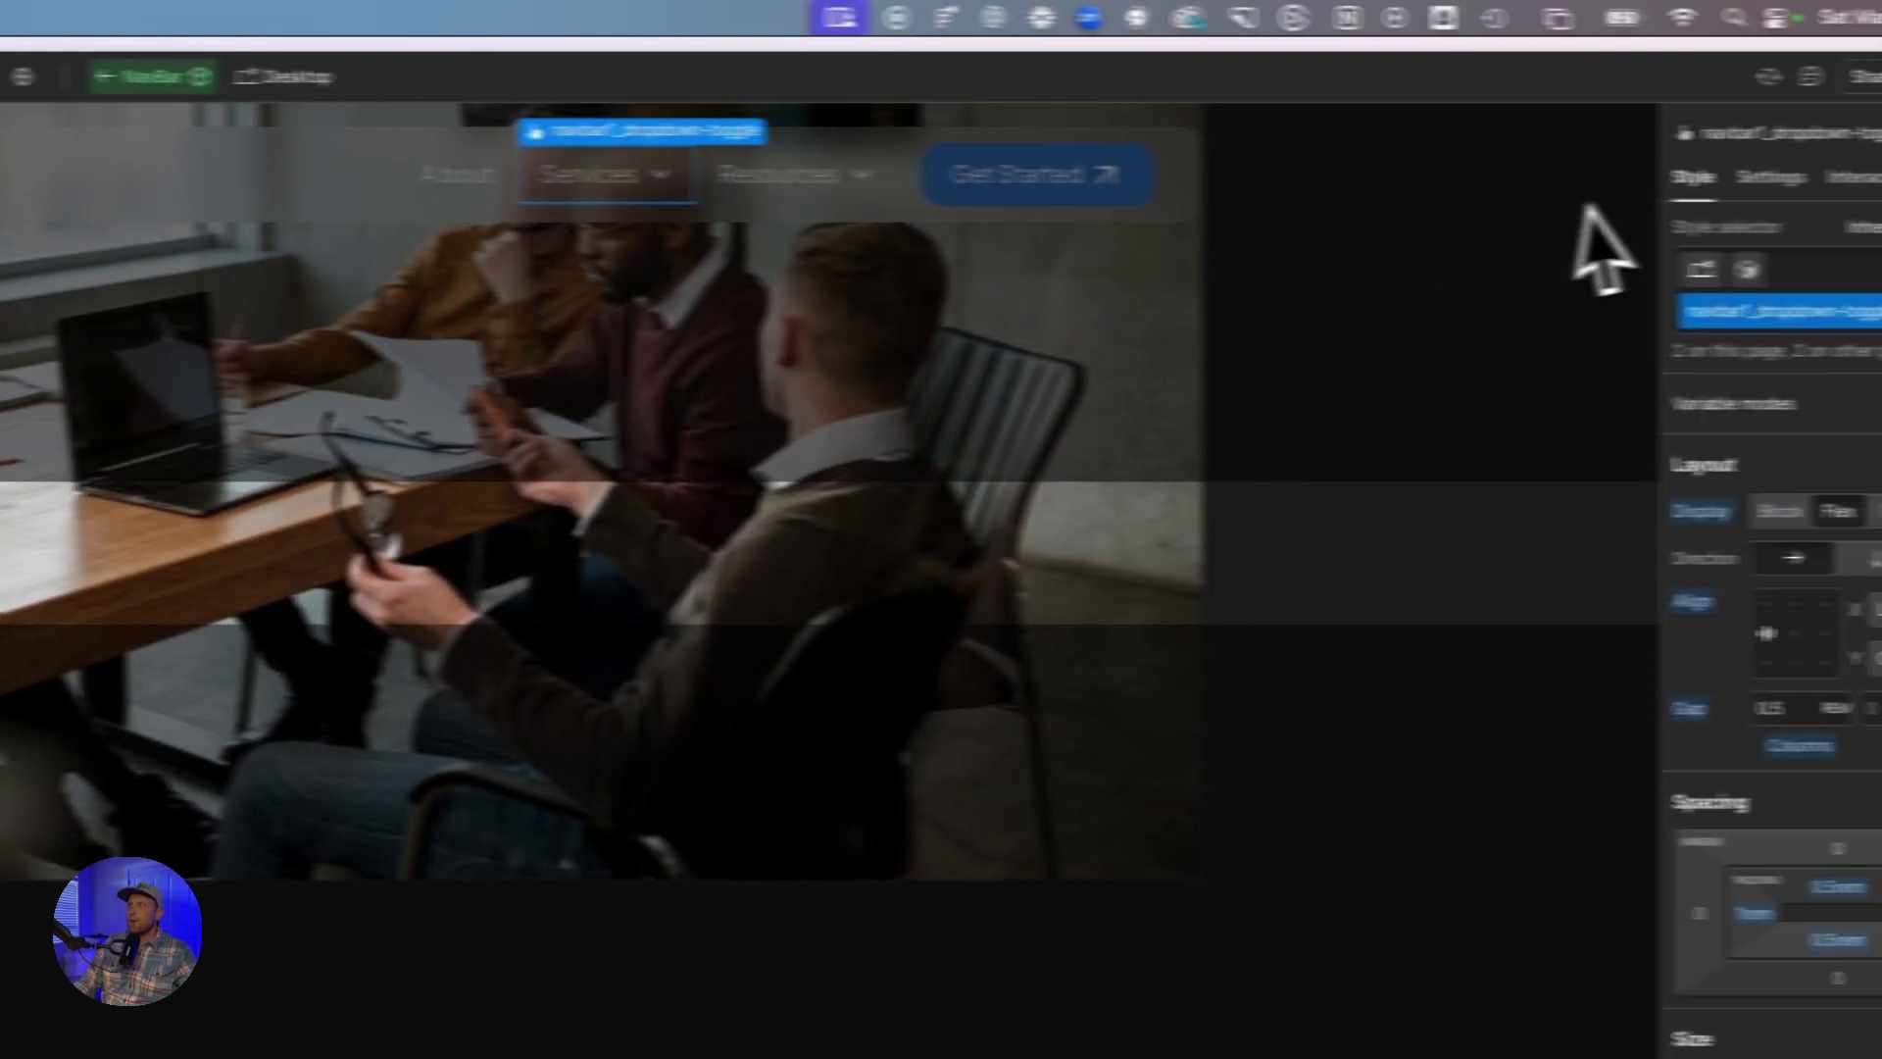
pyautogui.click(1623, 177)
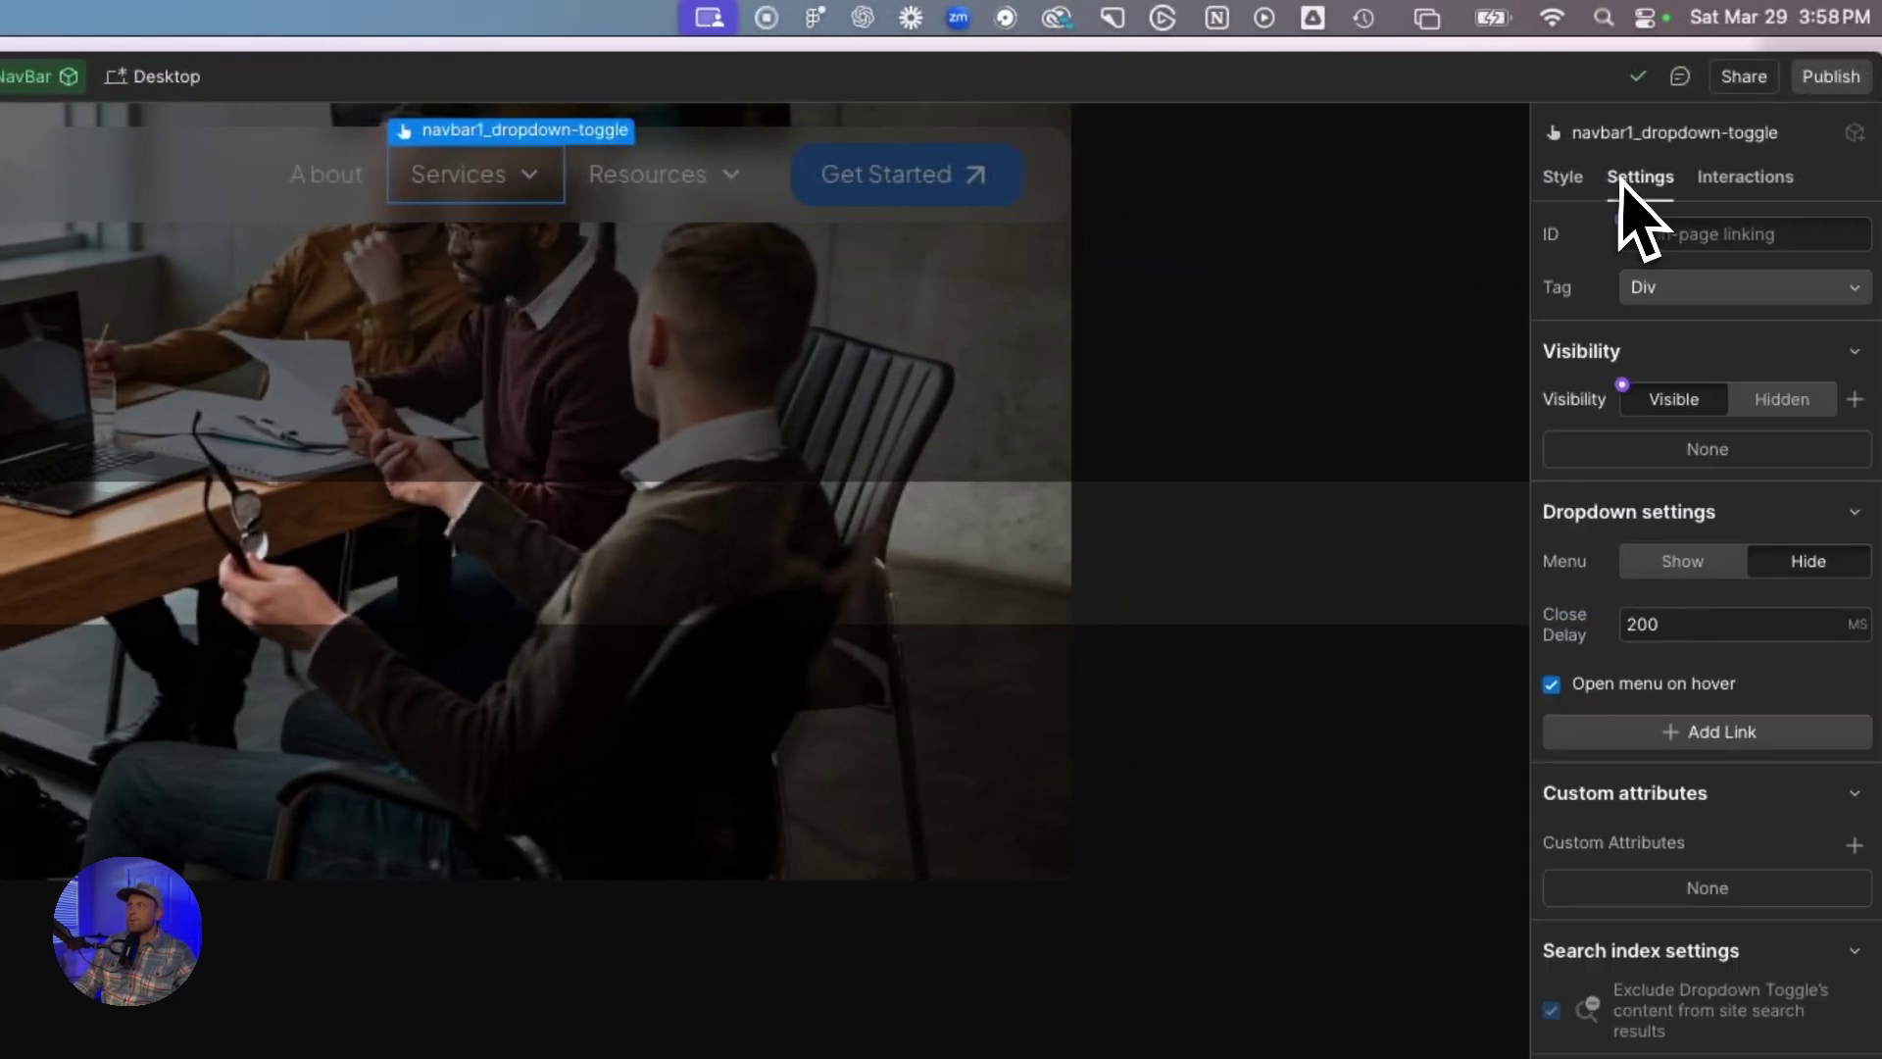
pyautogui.click(1678, 562)
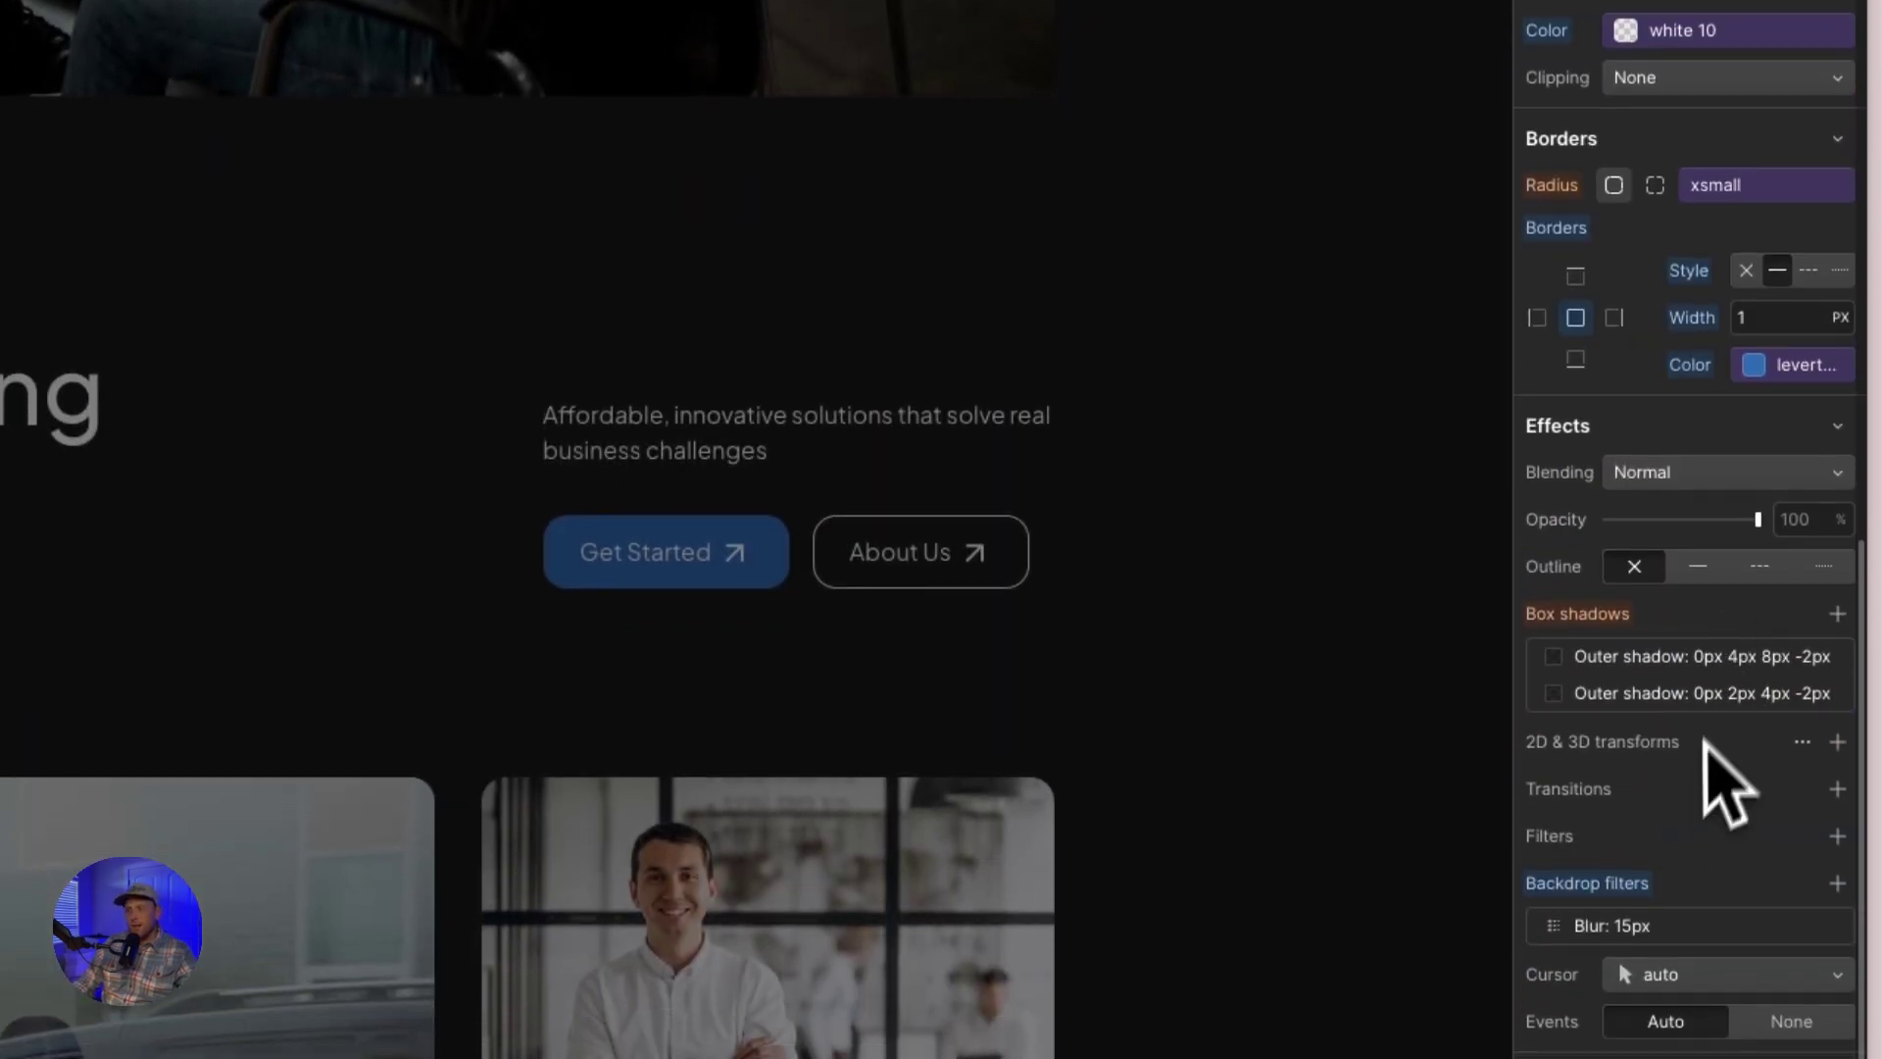
pyautogui.click(1657, 925)
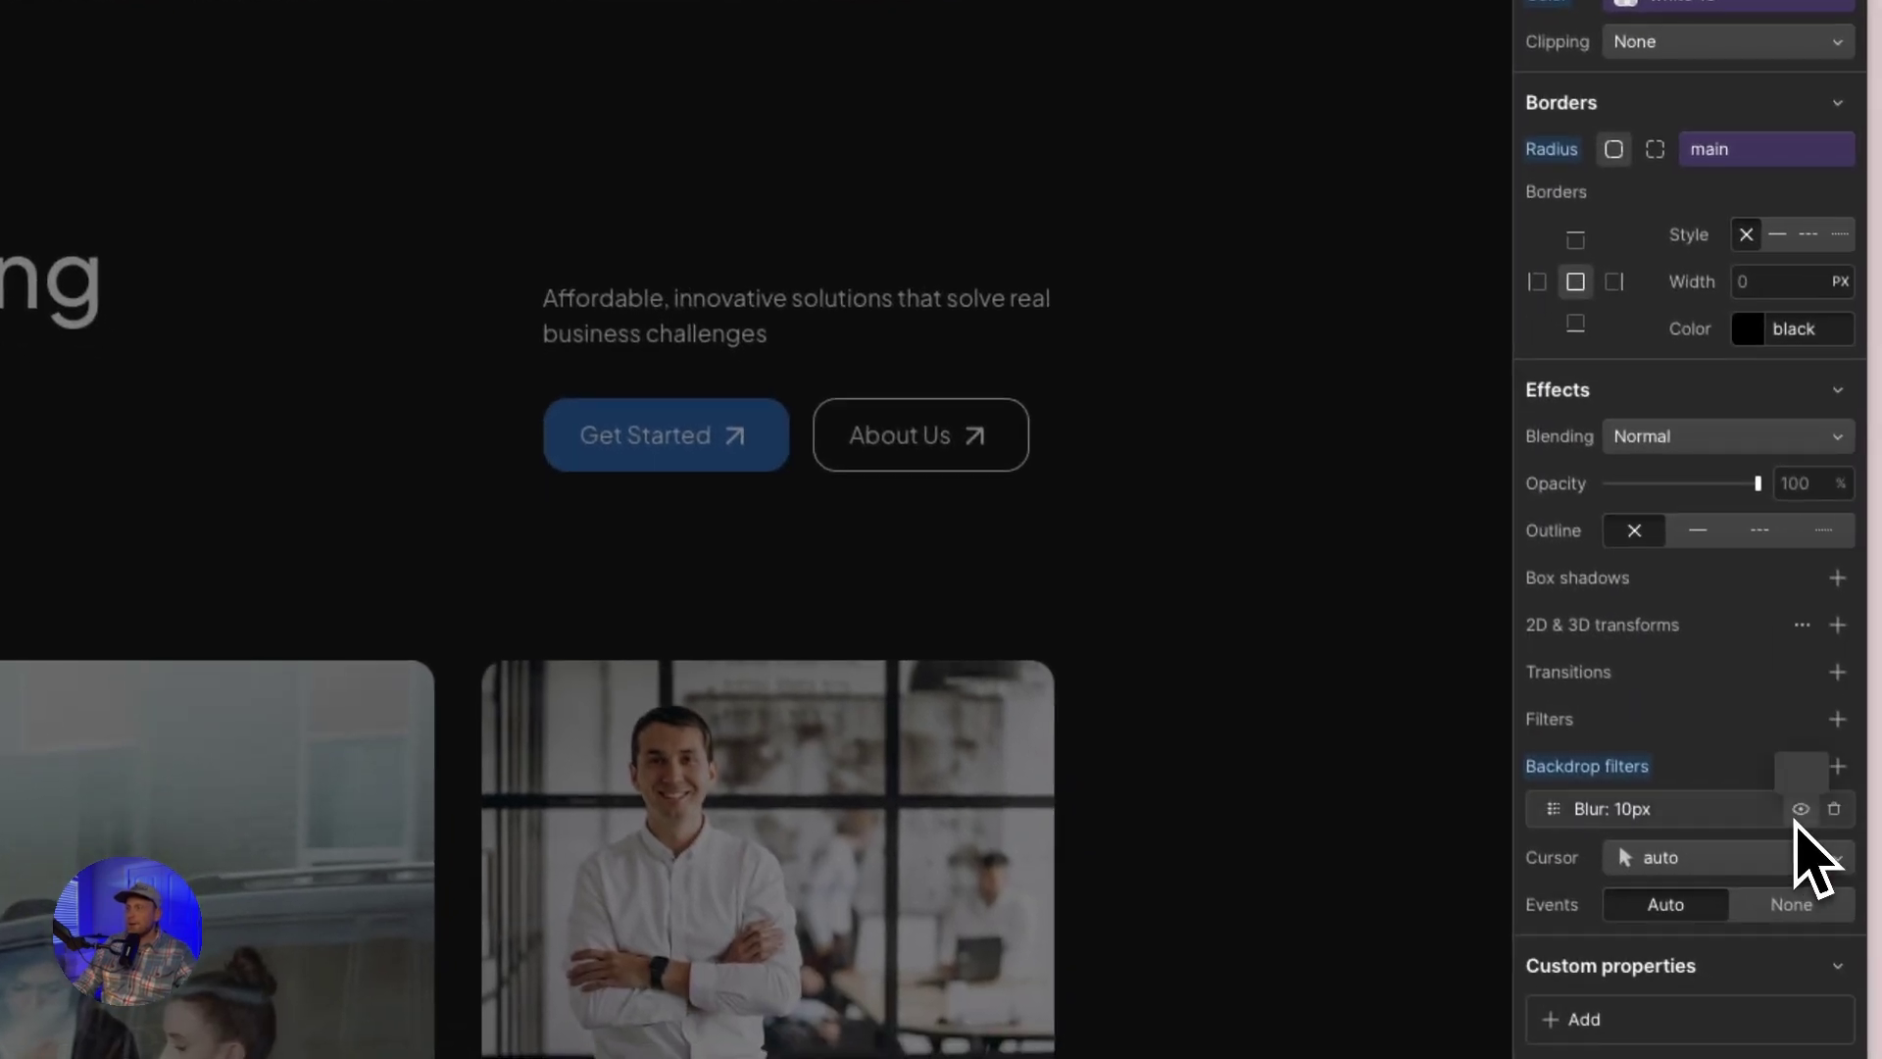
# Step: Leave the NavBar component and preview the page, scrolling and checking the Services dropdown's blur
pyautogui.press('Escape')
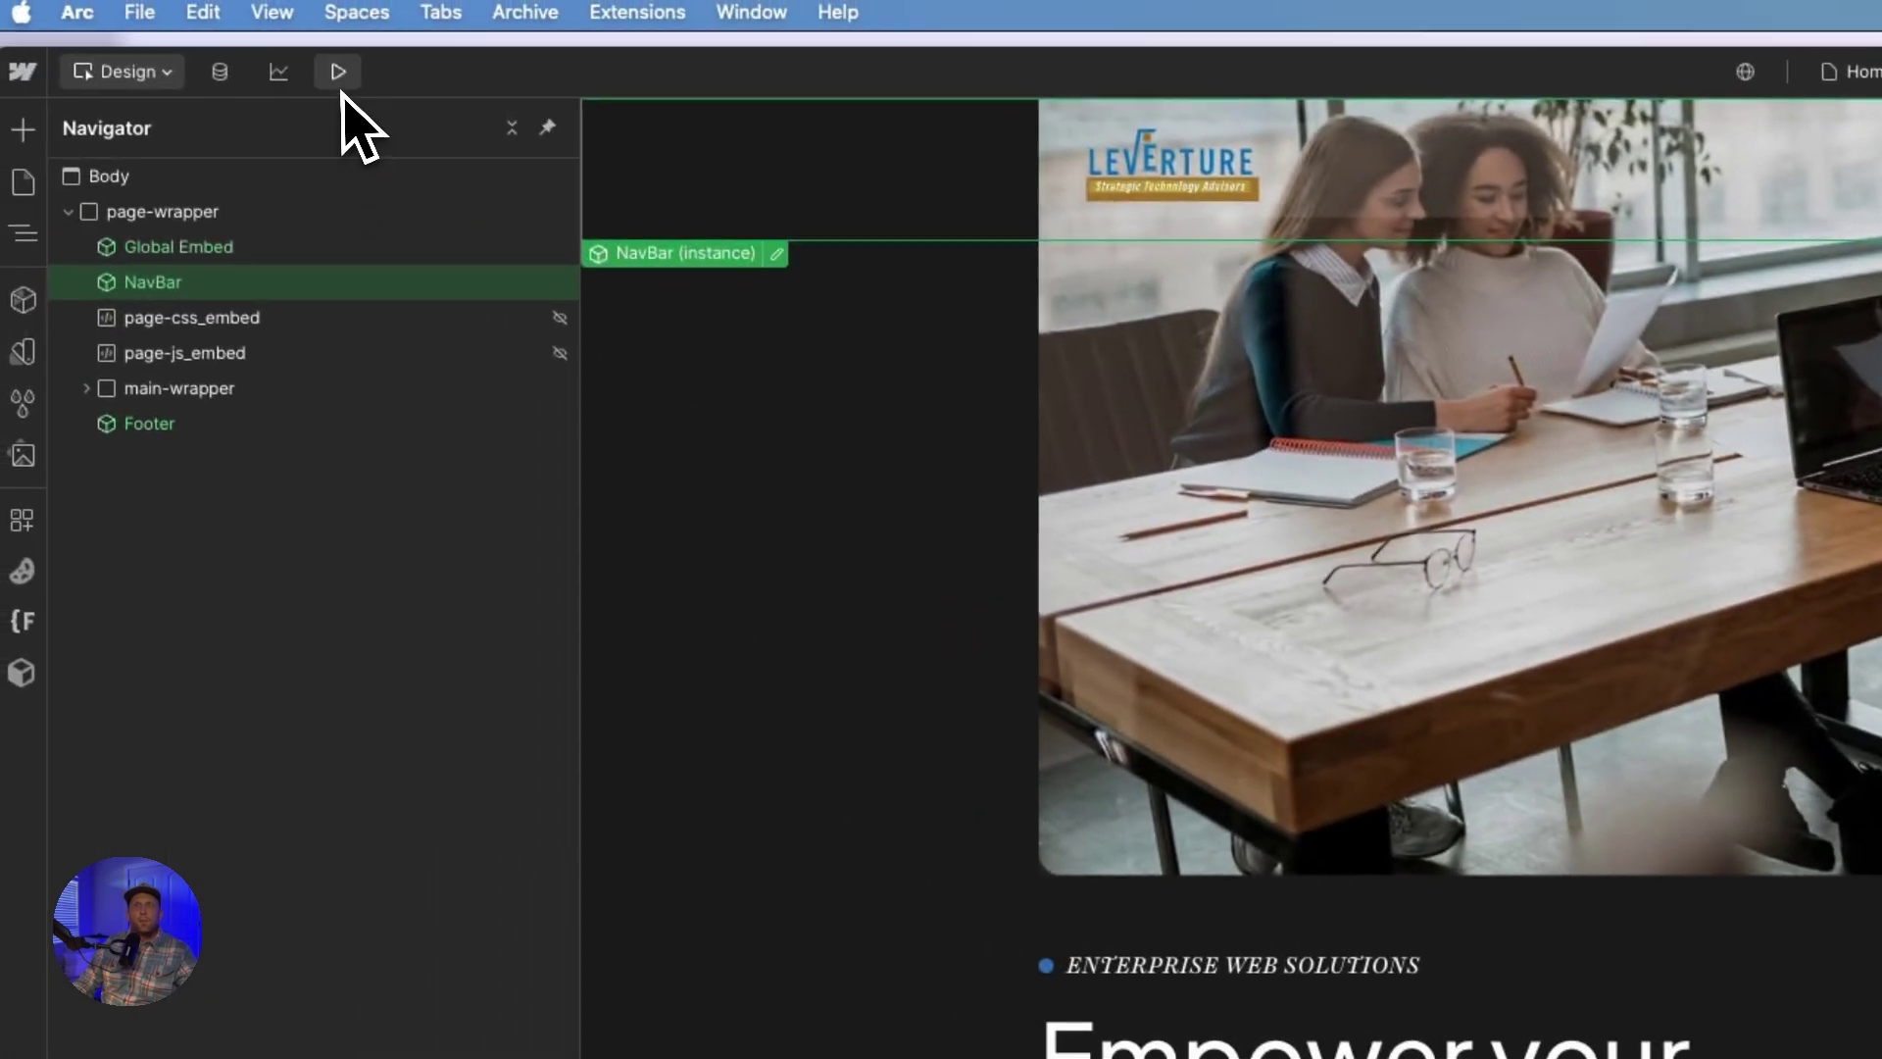
pyautogui.click(340, 79)
pyautogui.moveTo(1618, 122)
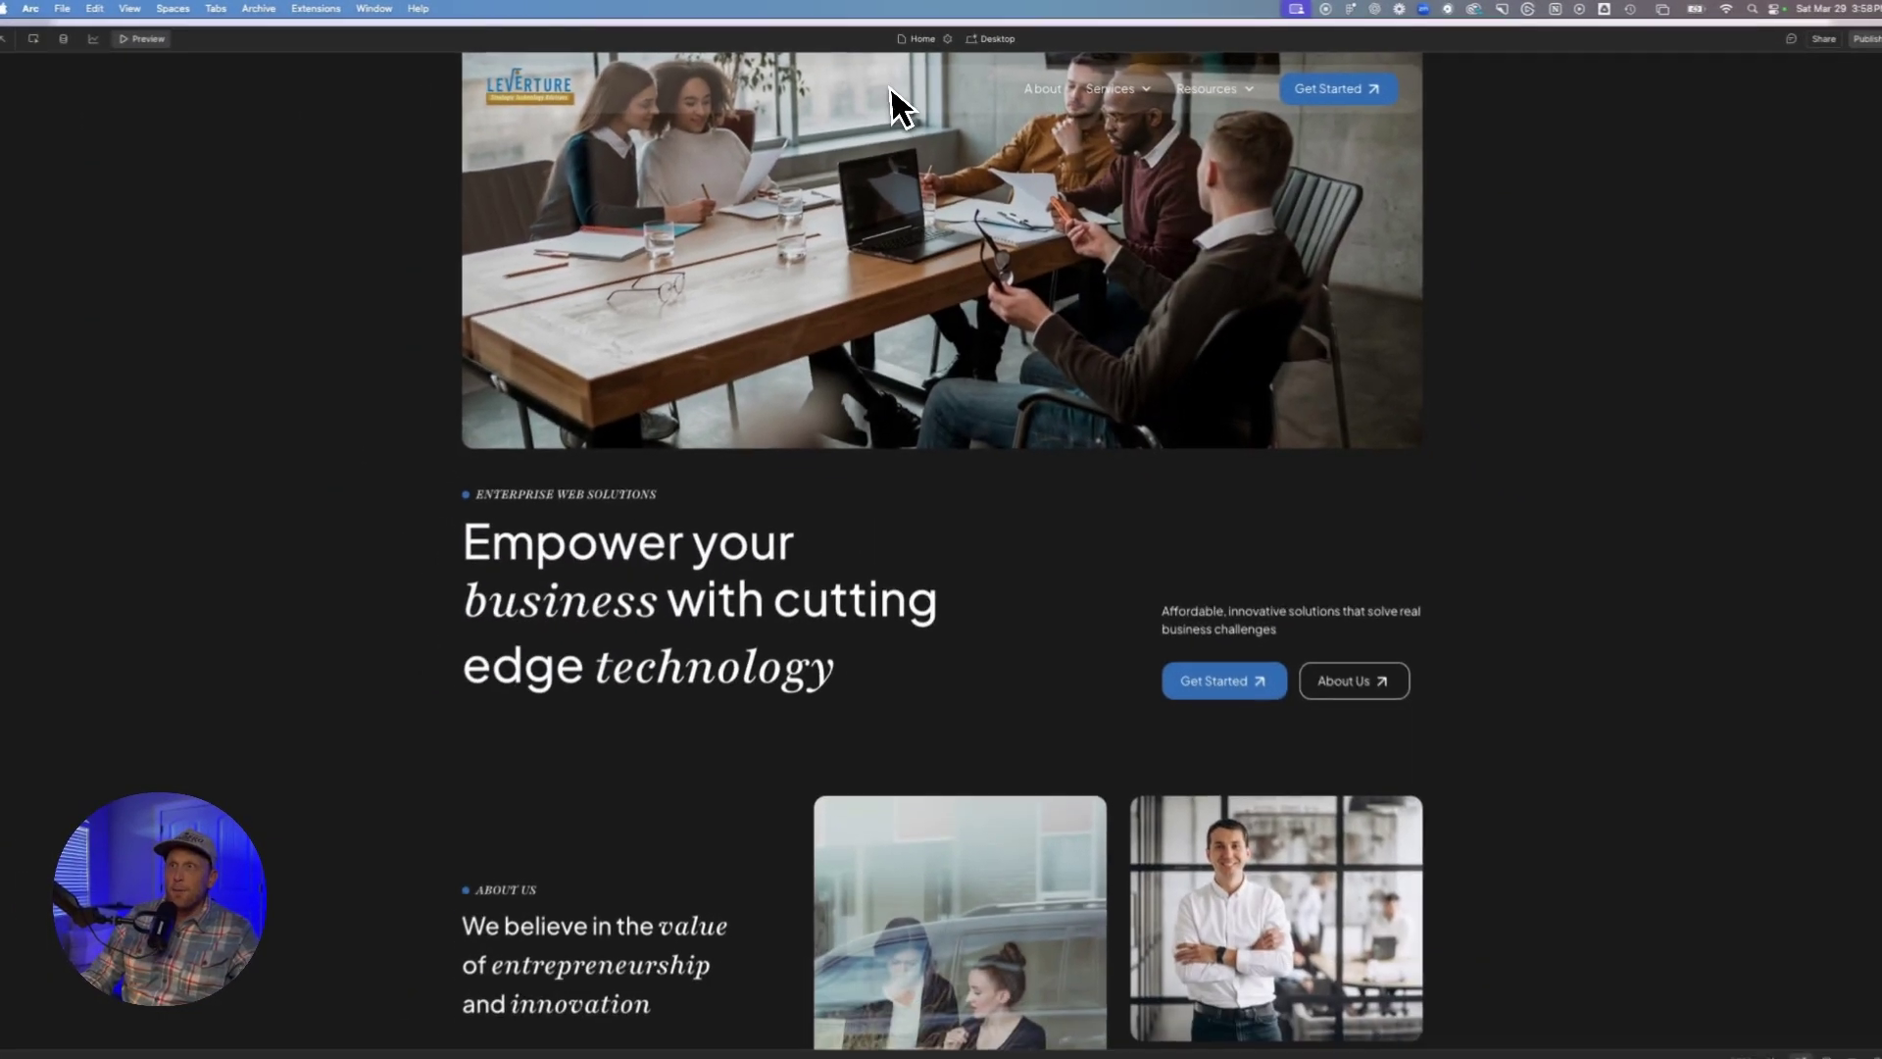
pyautogui.scroll(-15, 894, 86)
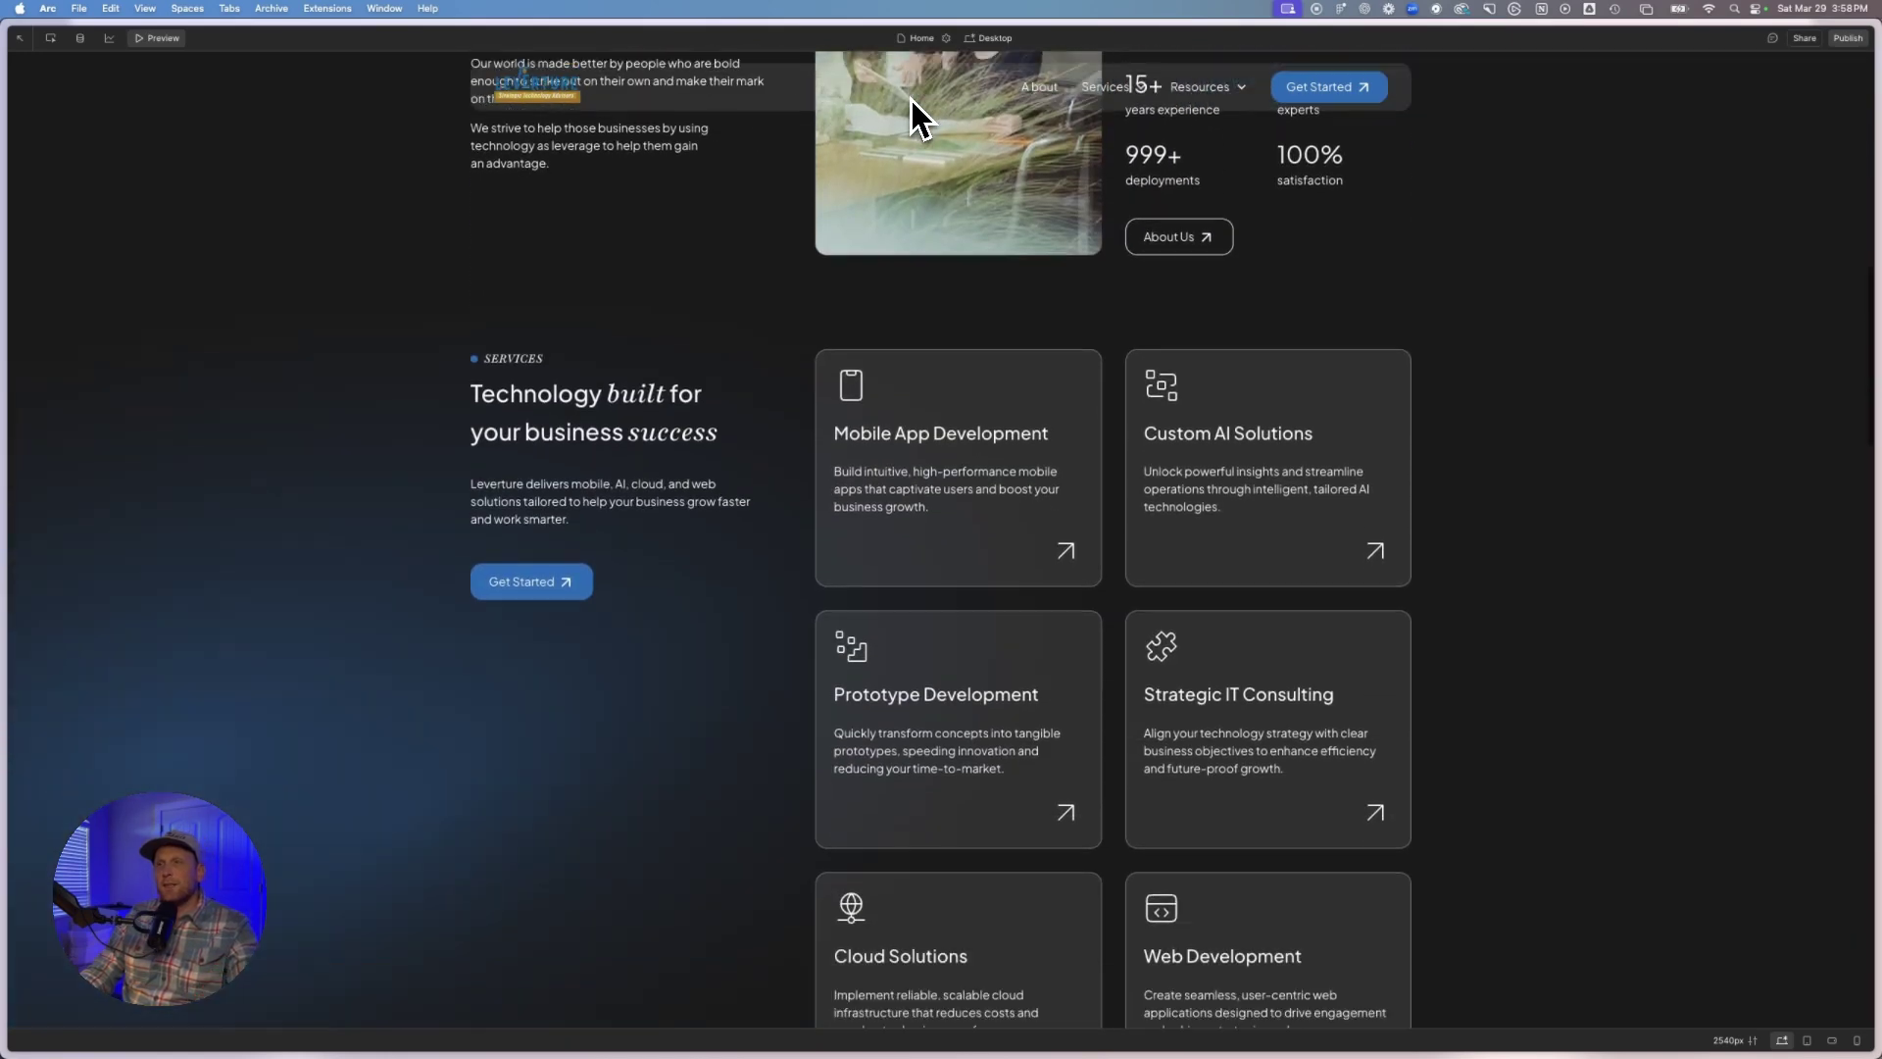
pyautogui.scroll(-15, 912, 100)
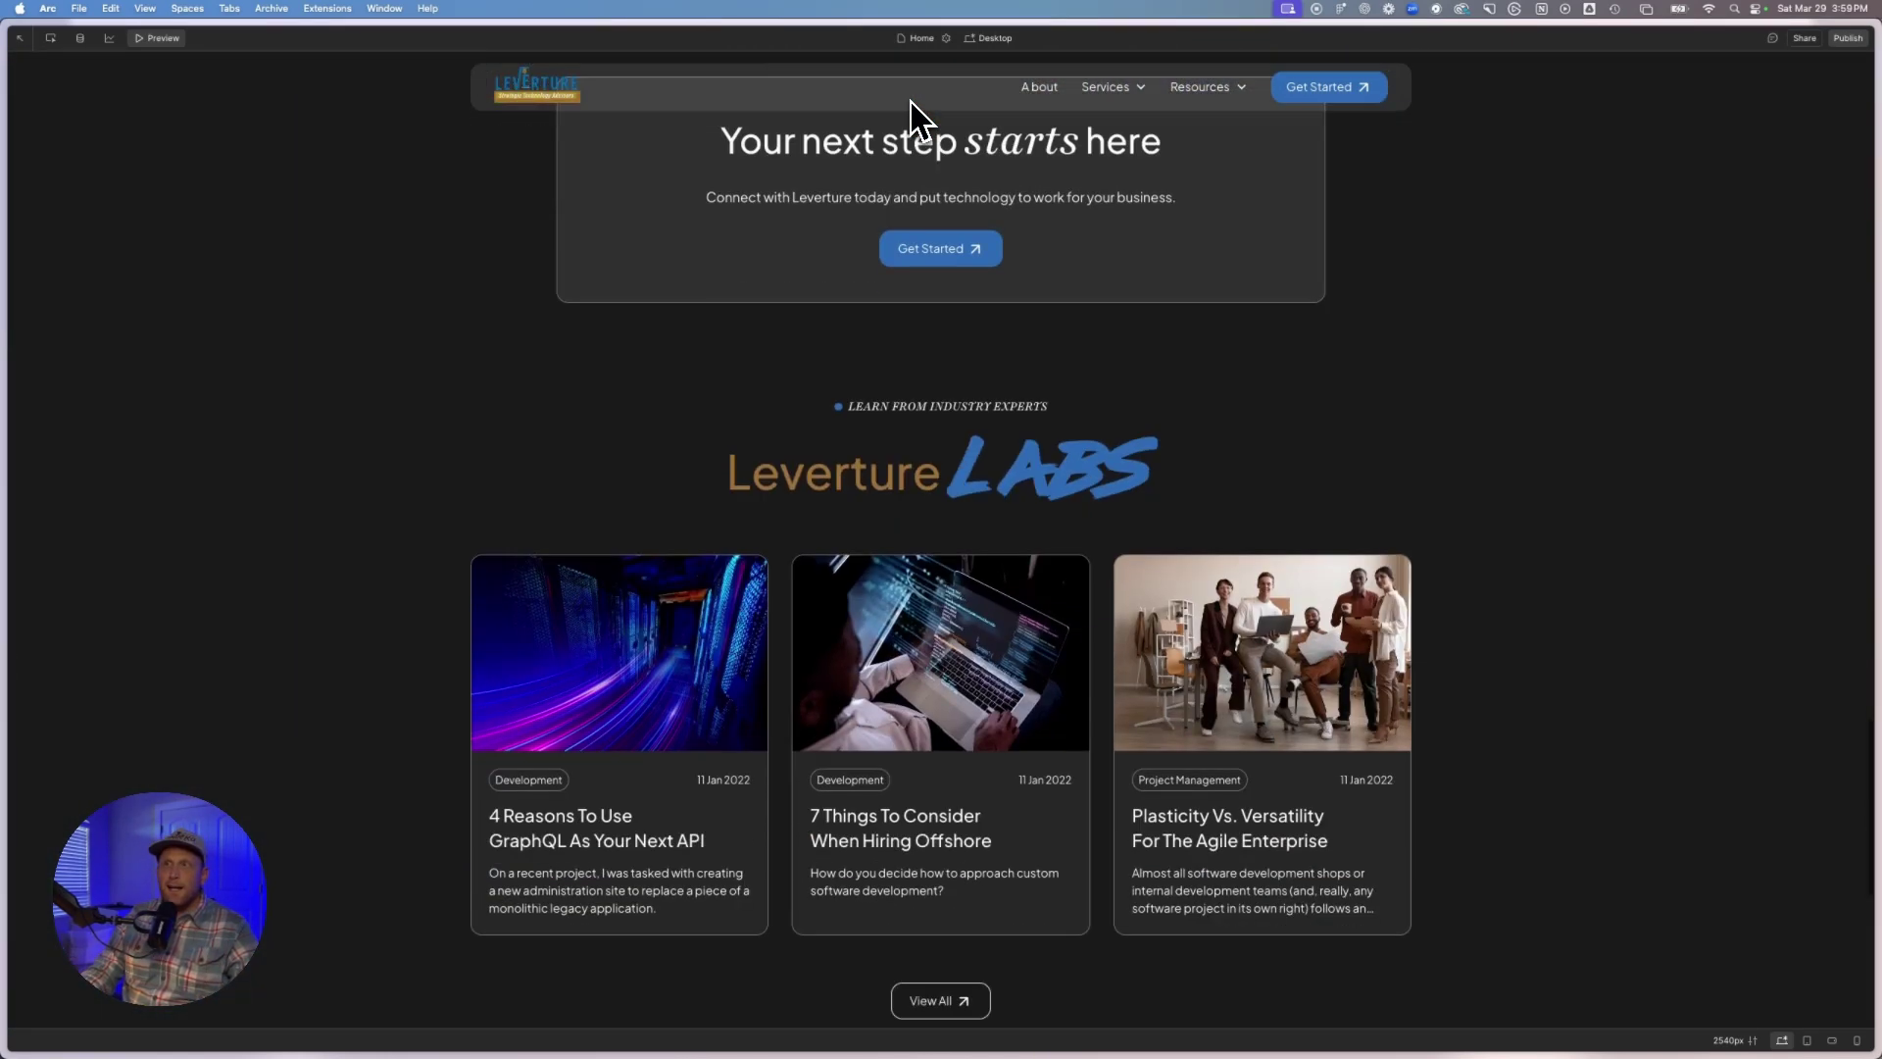
pyautogui.scroll(15, 912, 100)
pyautogui.scroll(10, 910, 118)
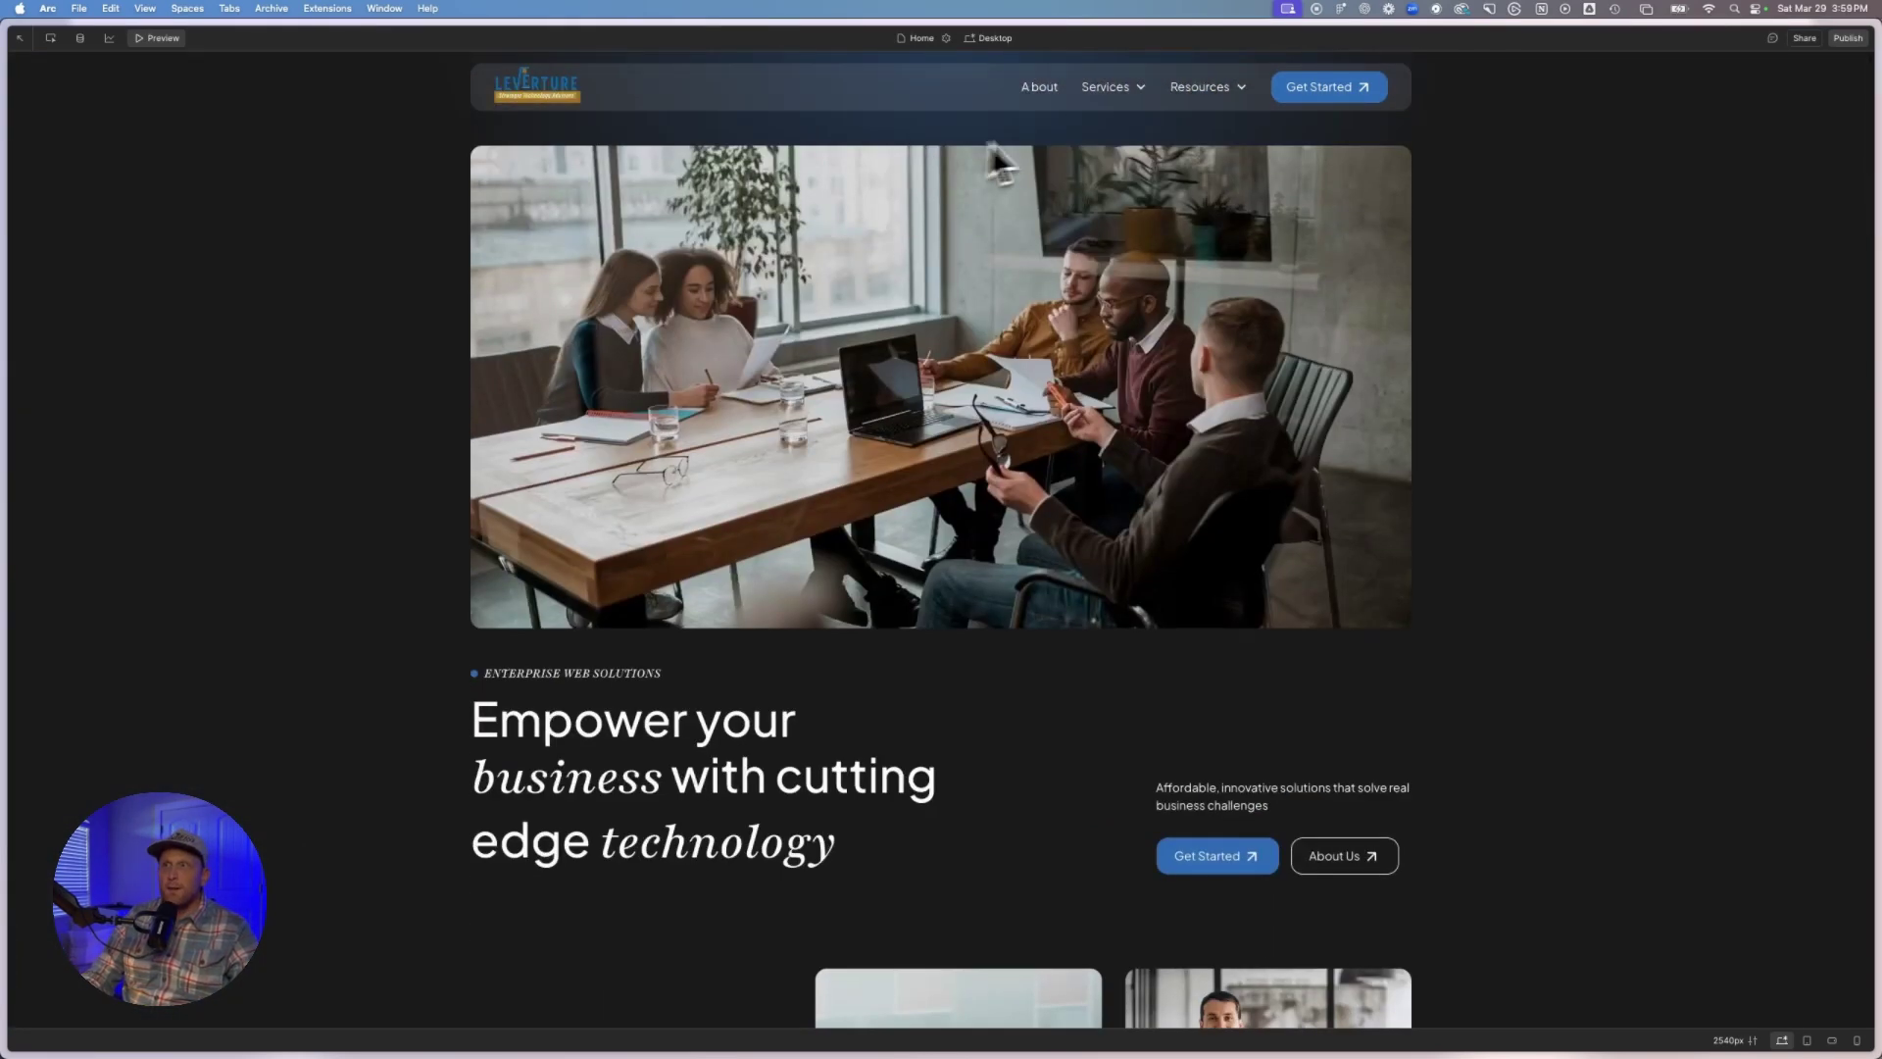
pyautogui.moveTo(1136, 84)
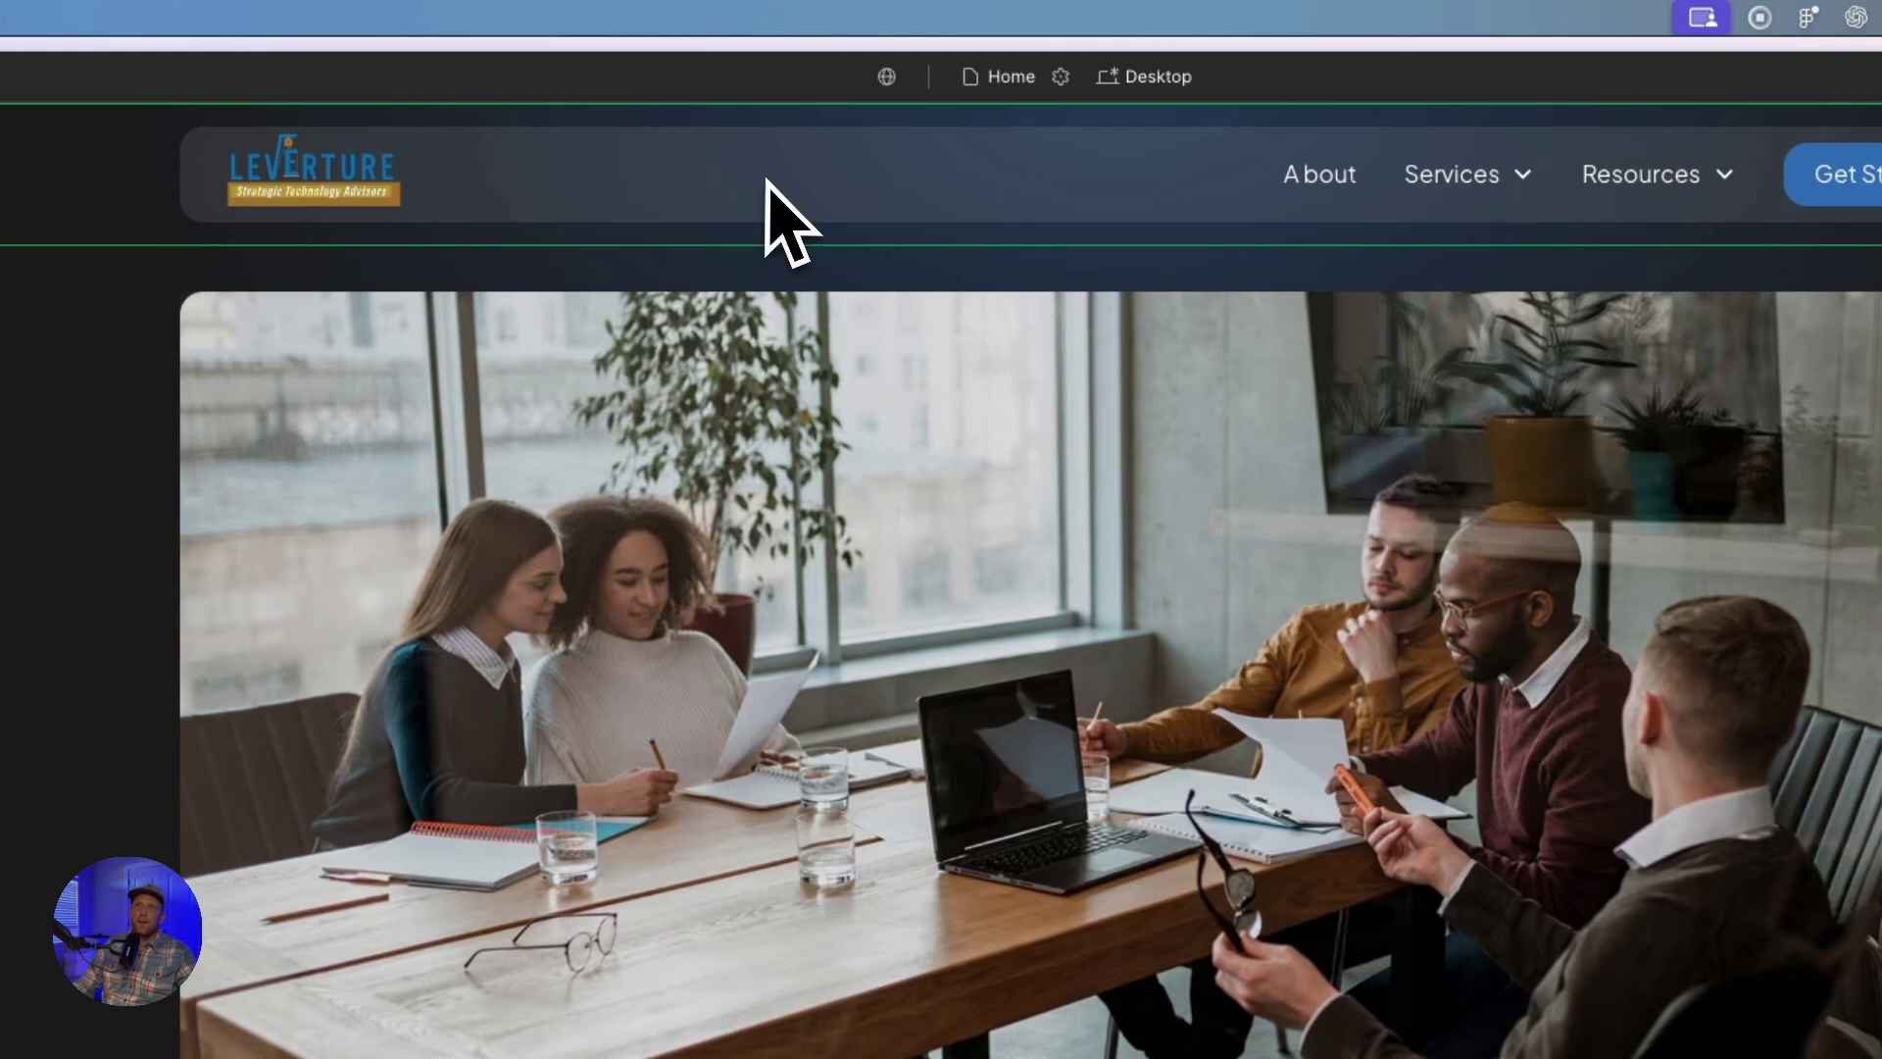
# Step: Delete the Blur: 10px backdrop filter from the NavBar's nav_container
pyautogui.doubleClick(808, 191)
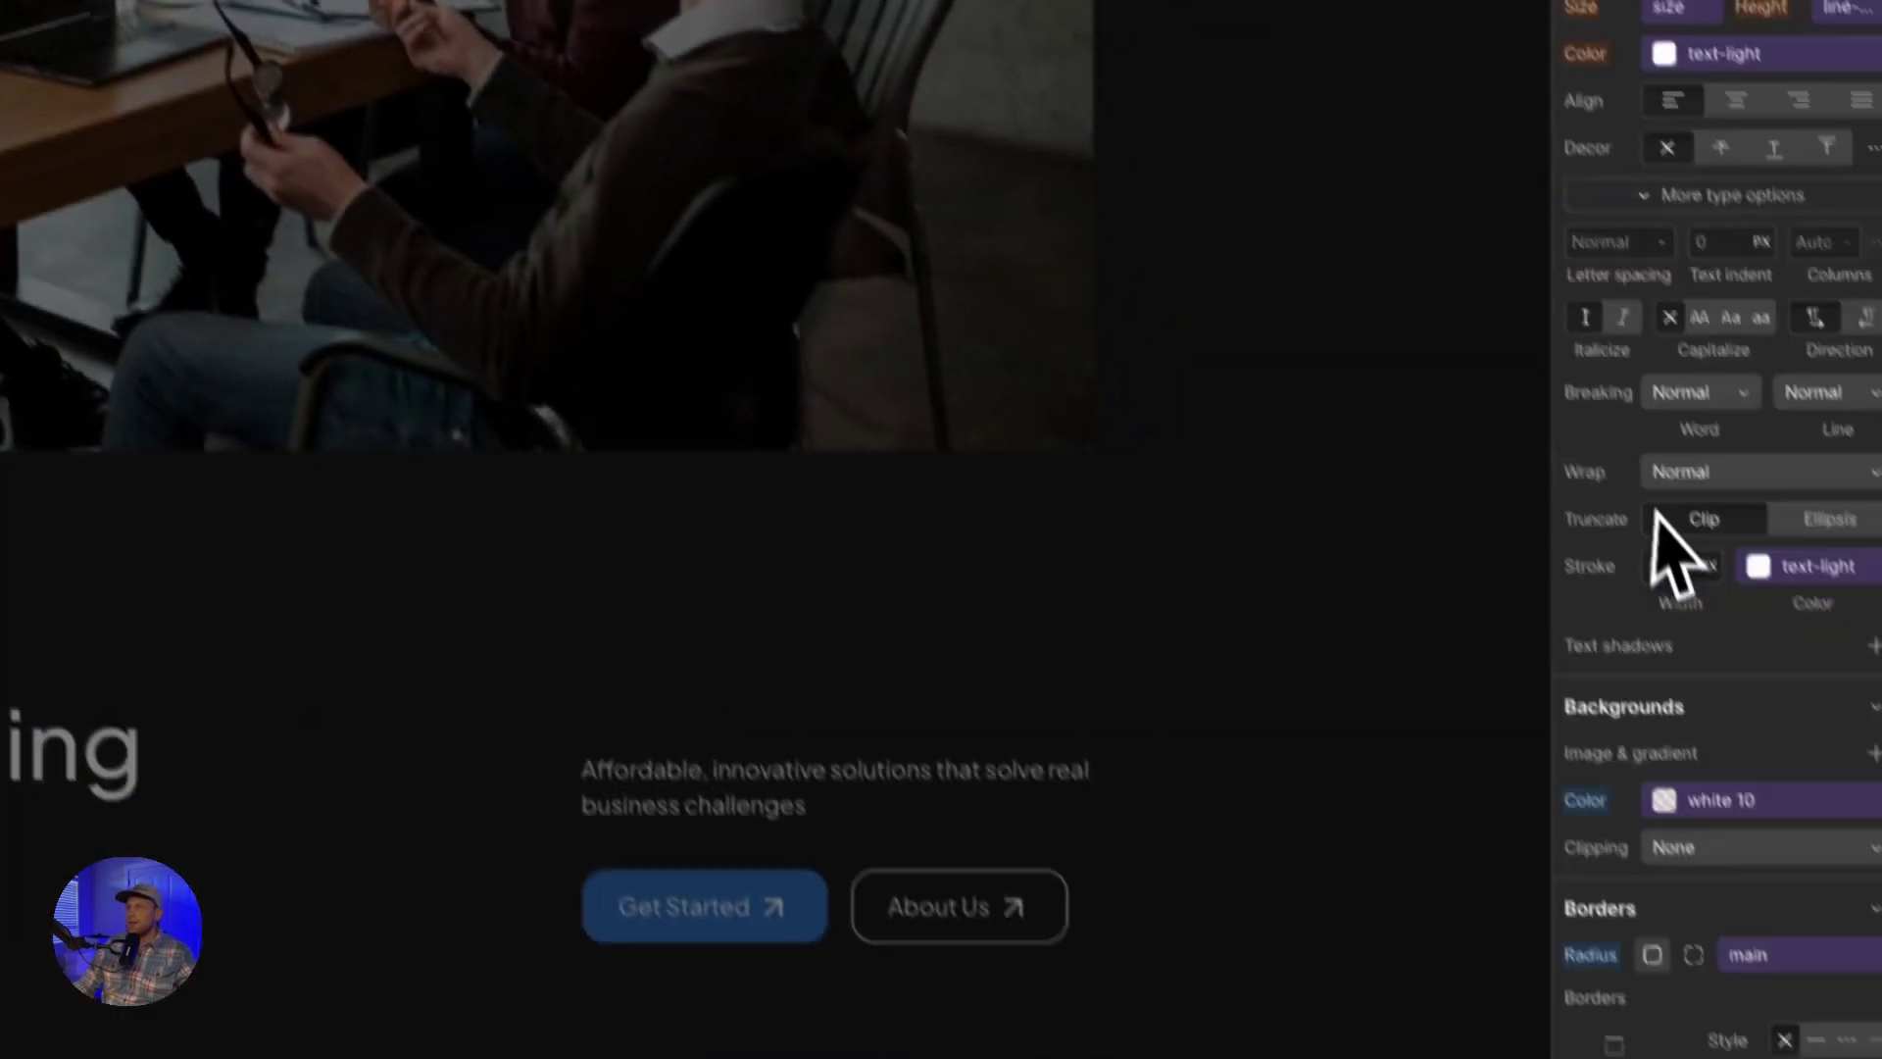
pyautogui.scroll(-5, 1661, 525)
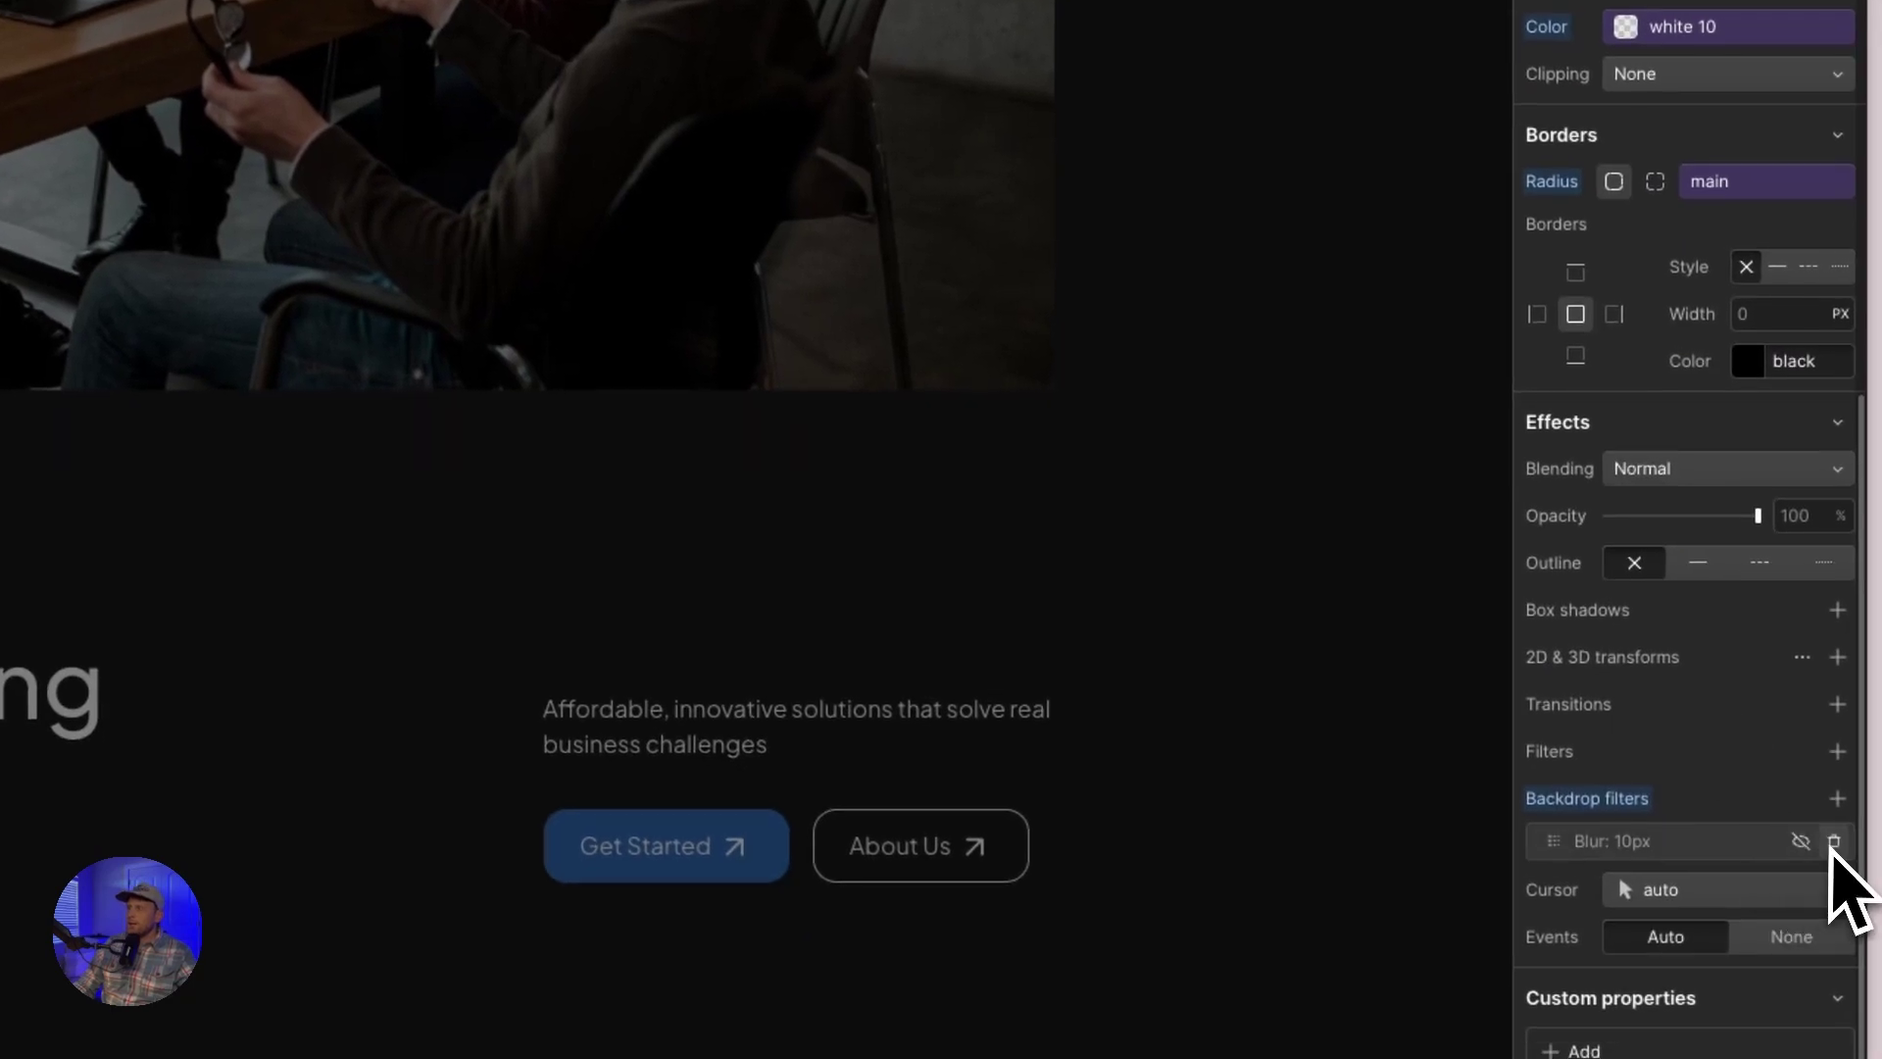
pyautogui.click(1834, 842)
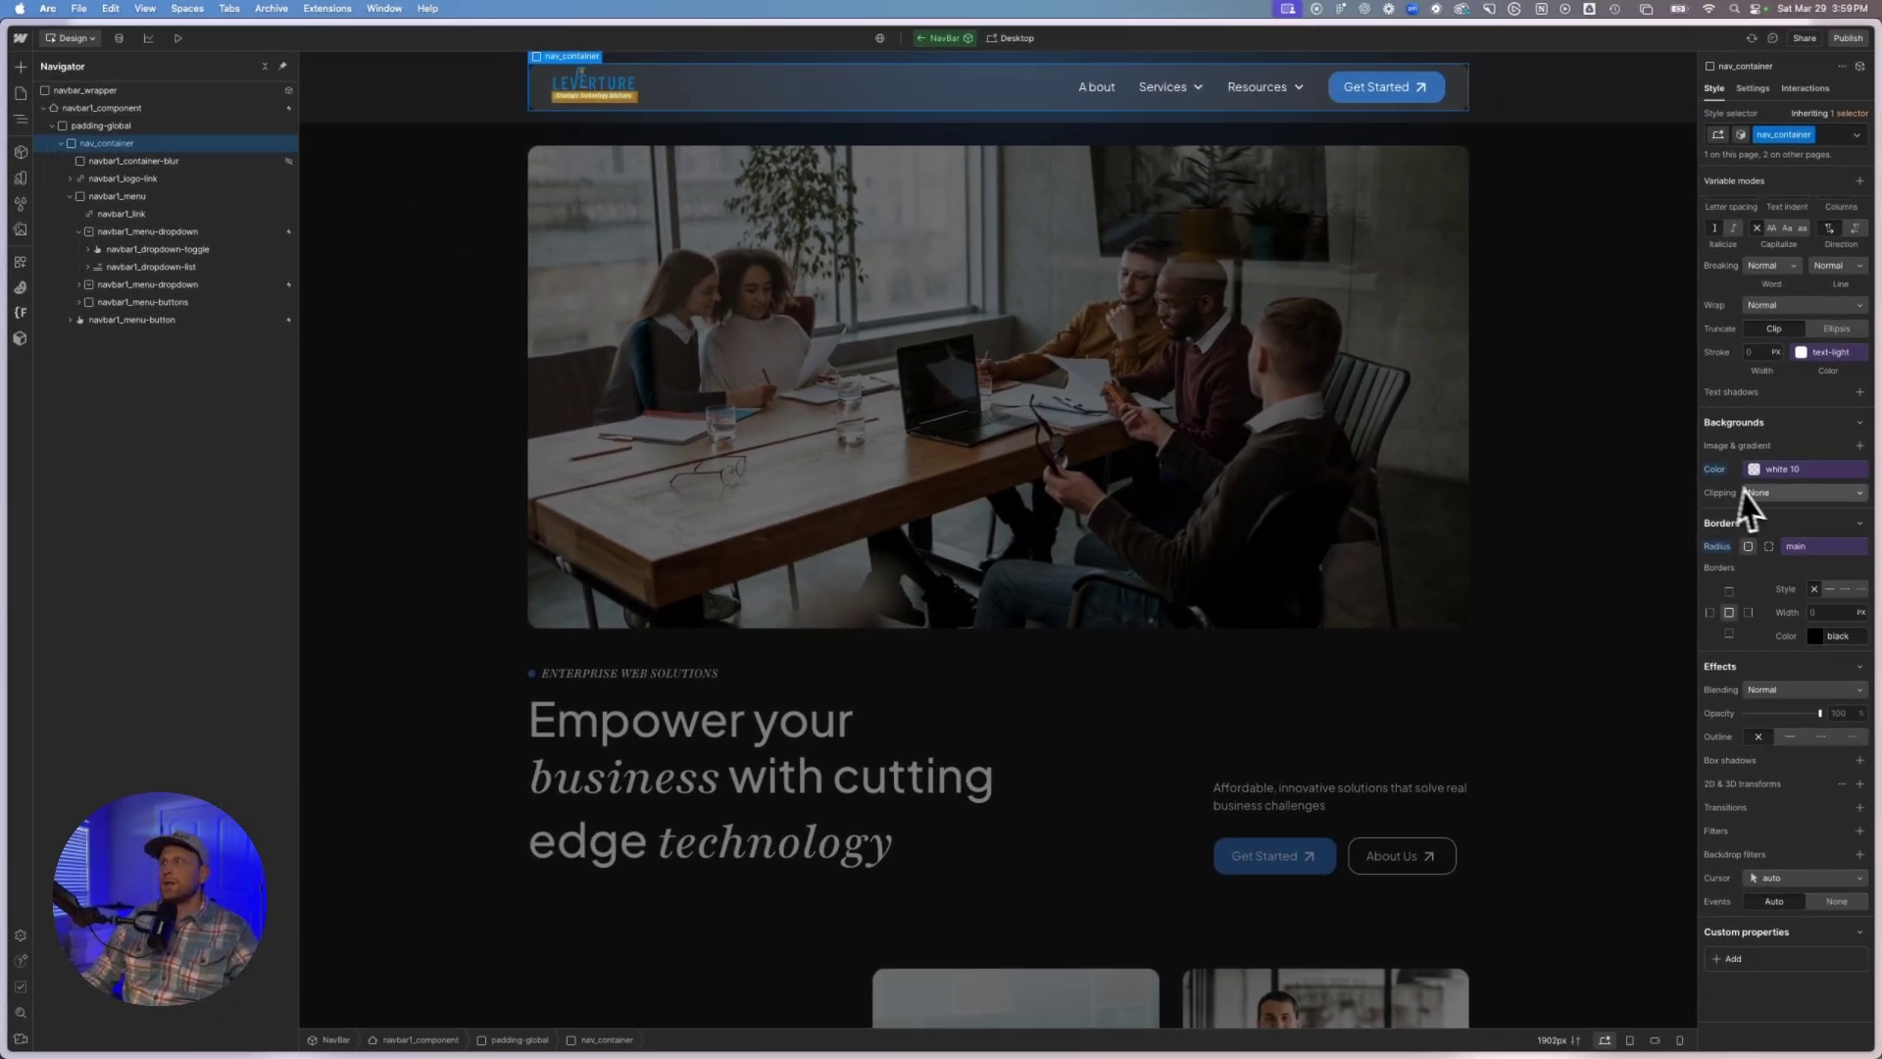
# Step: Select navbar1_container-blur in the Navigator, compare it with nav_container, then reselect it
pyautogui.scroll(10, 1755, 505)
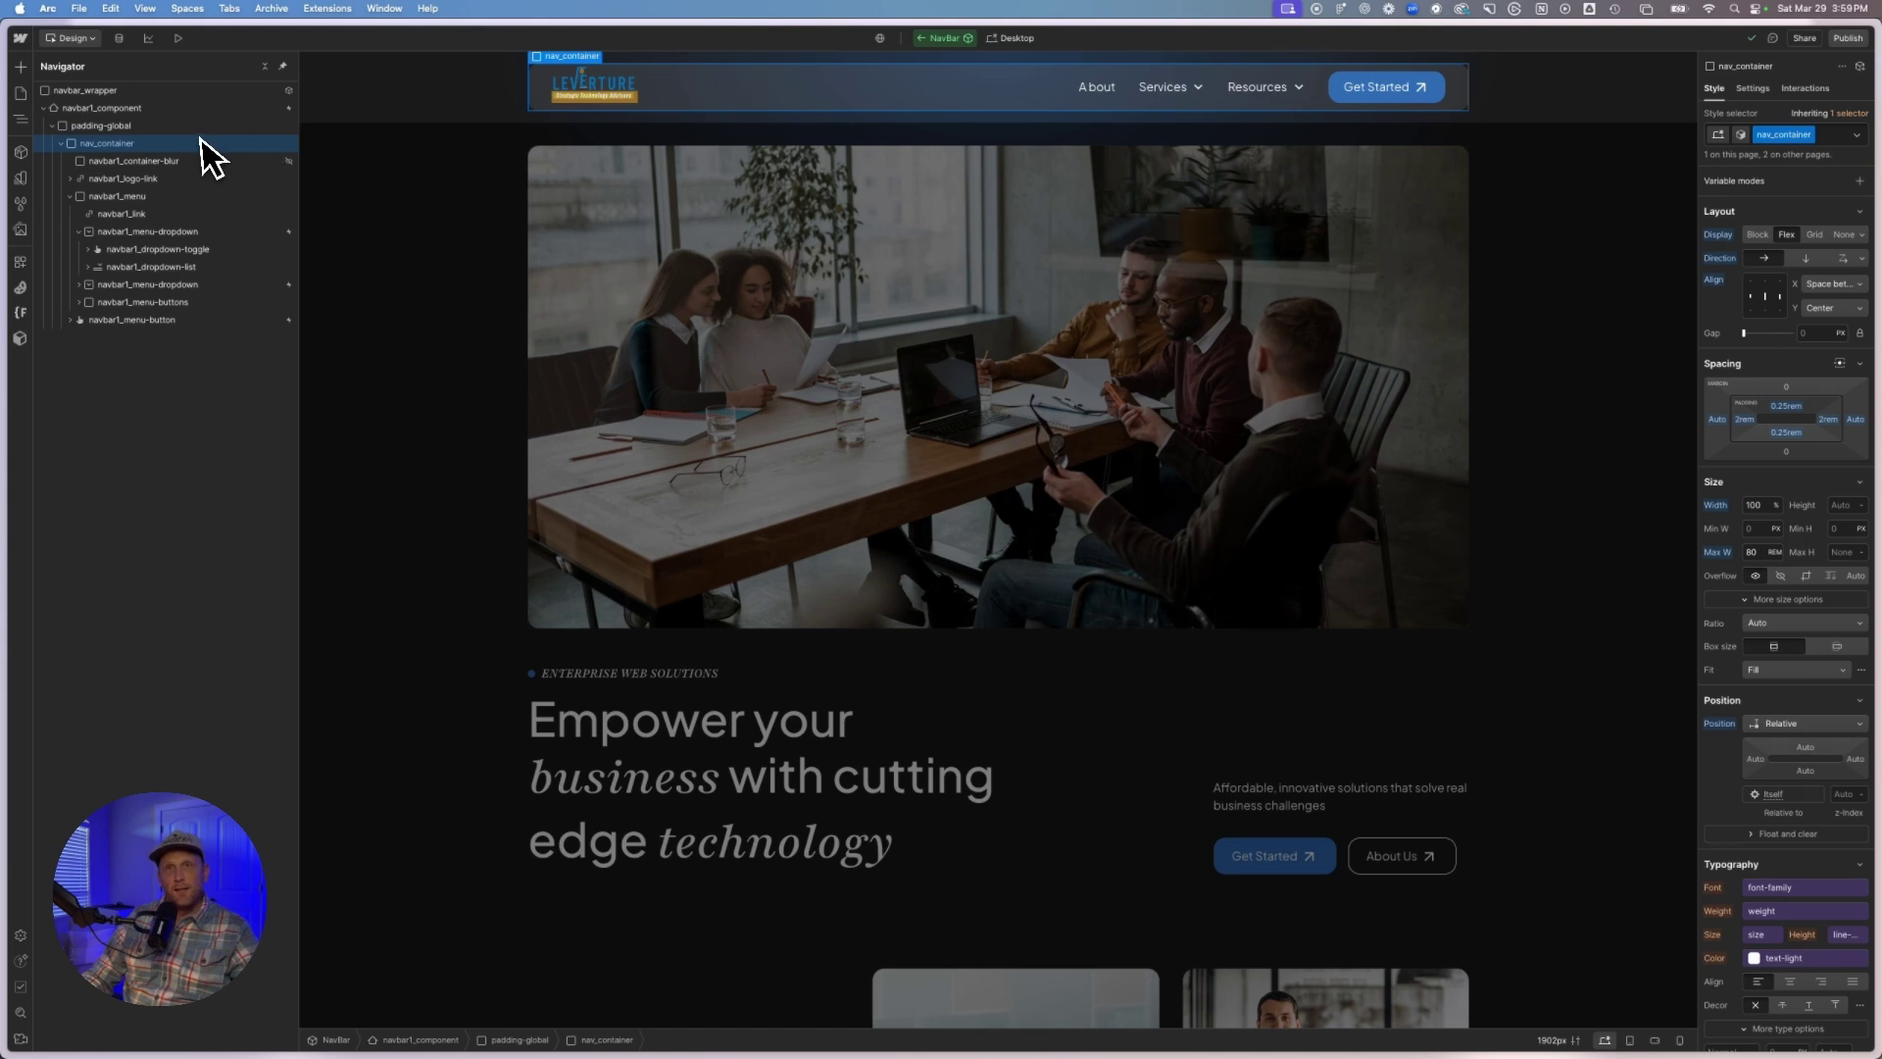
pyautogui.click(184, 161)
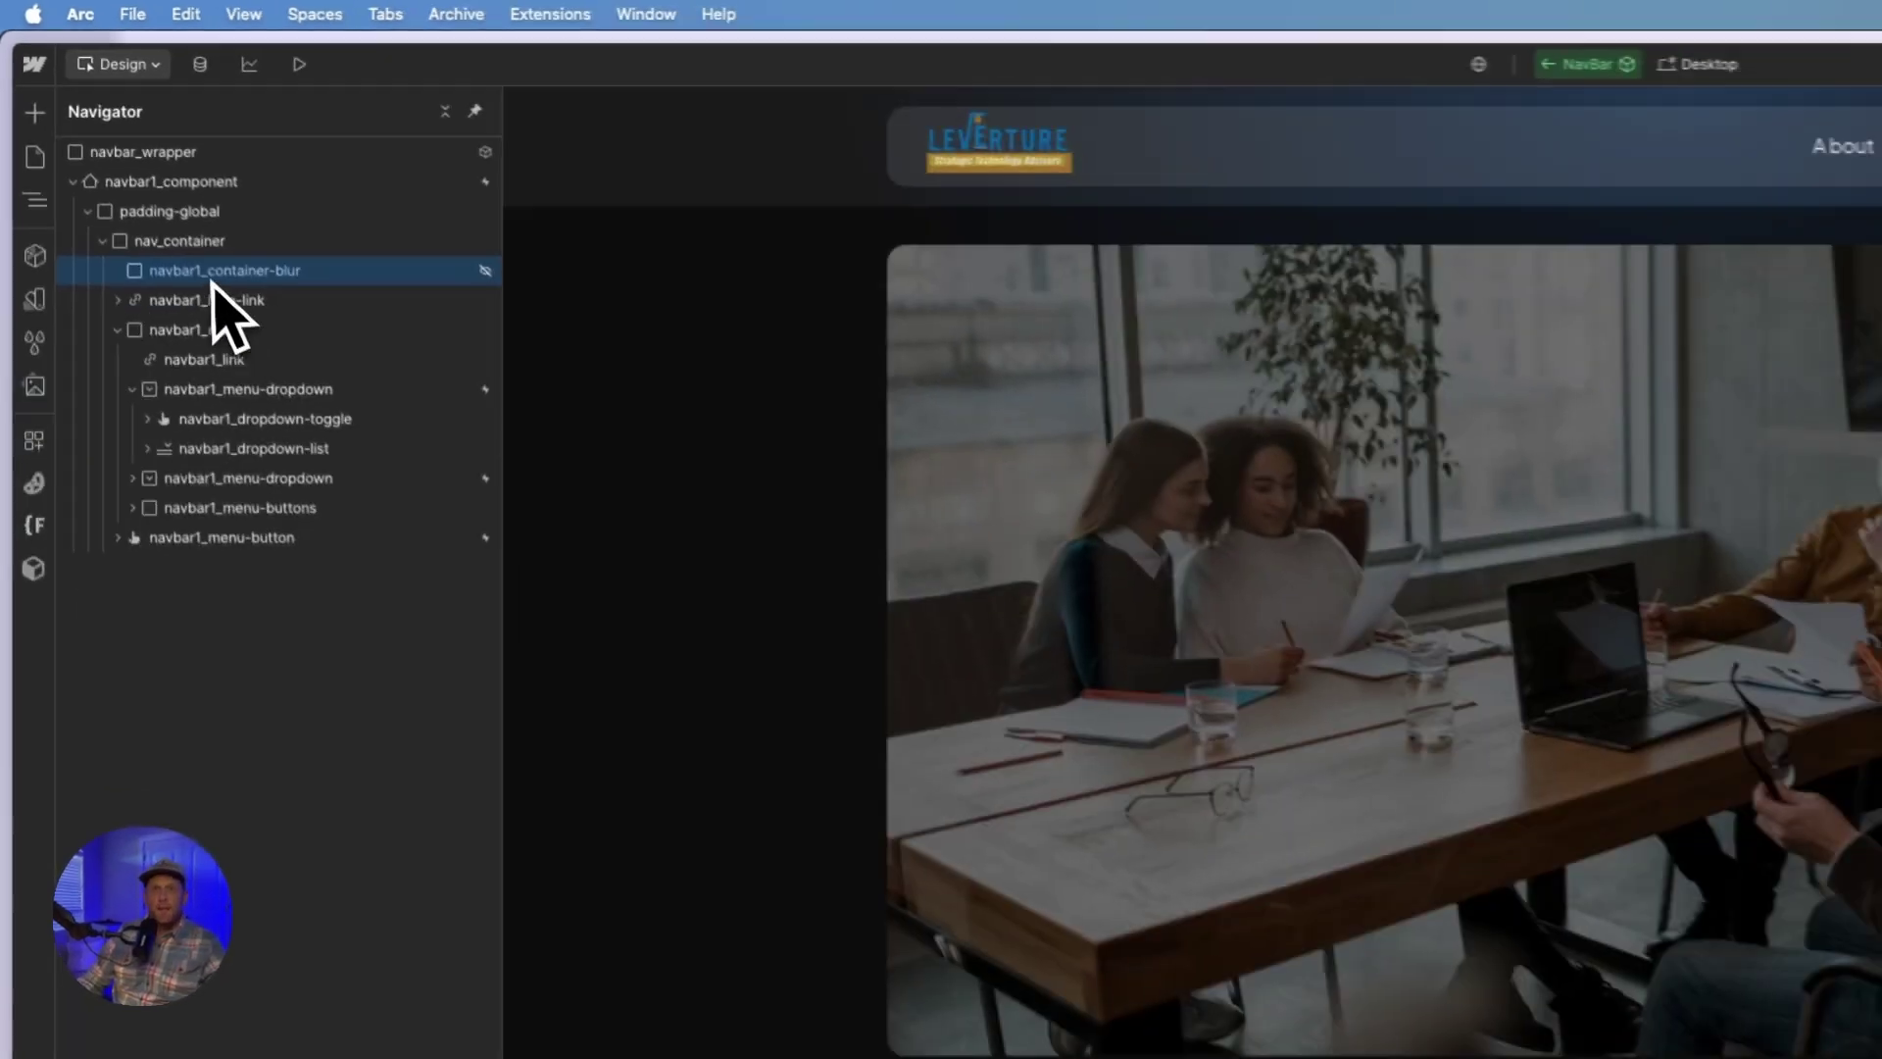
pyautogui.click(216, 292)
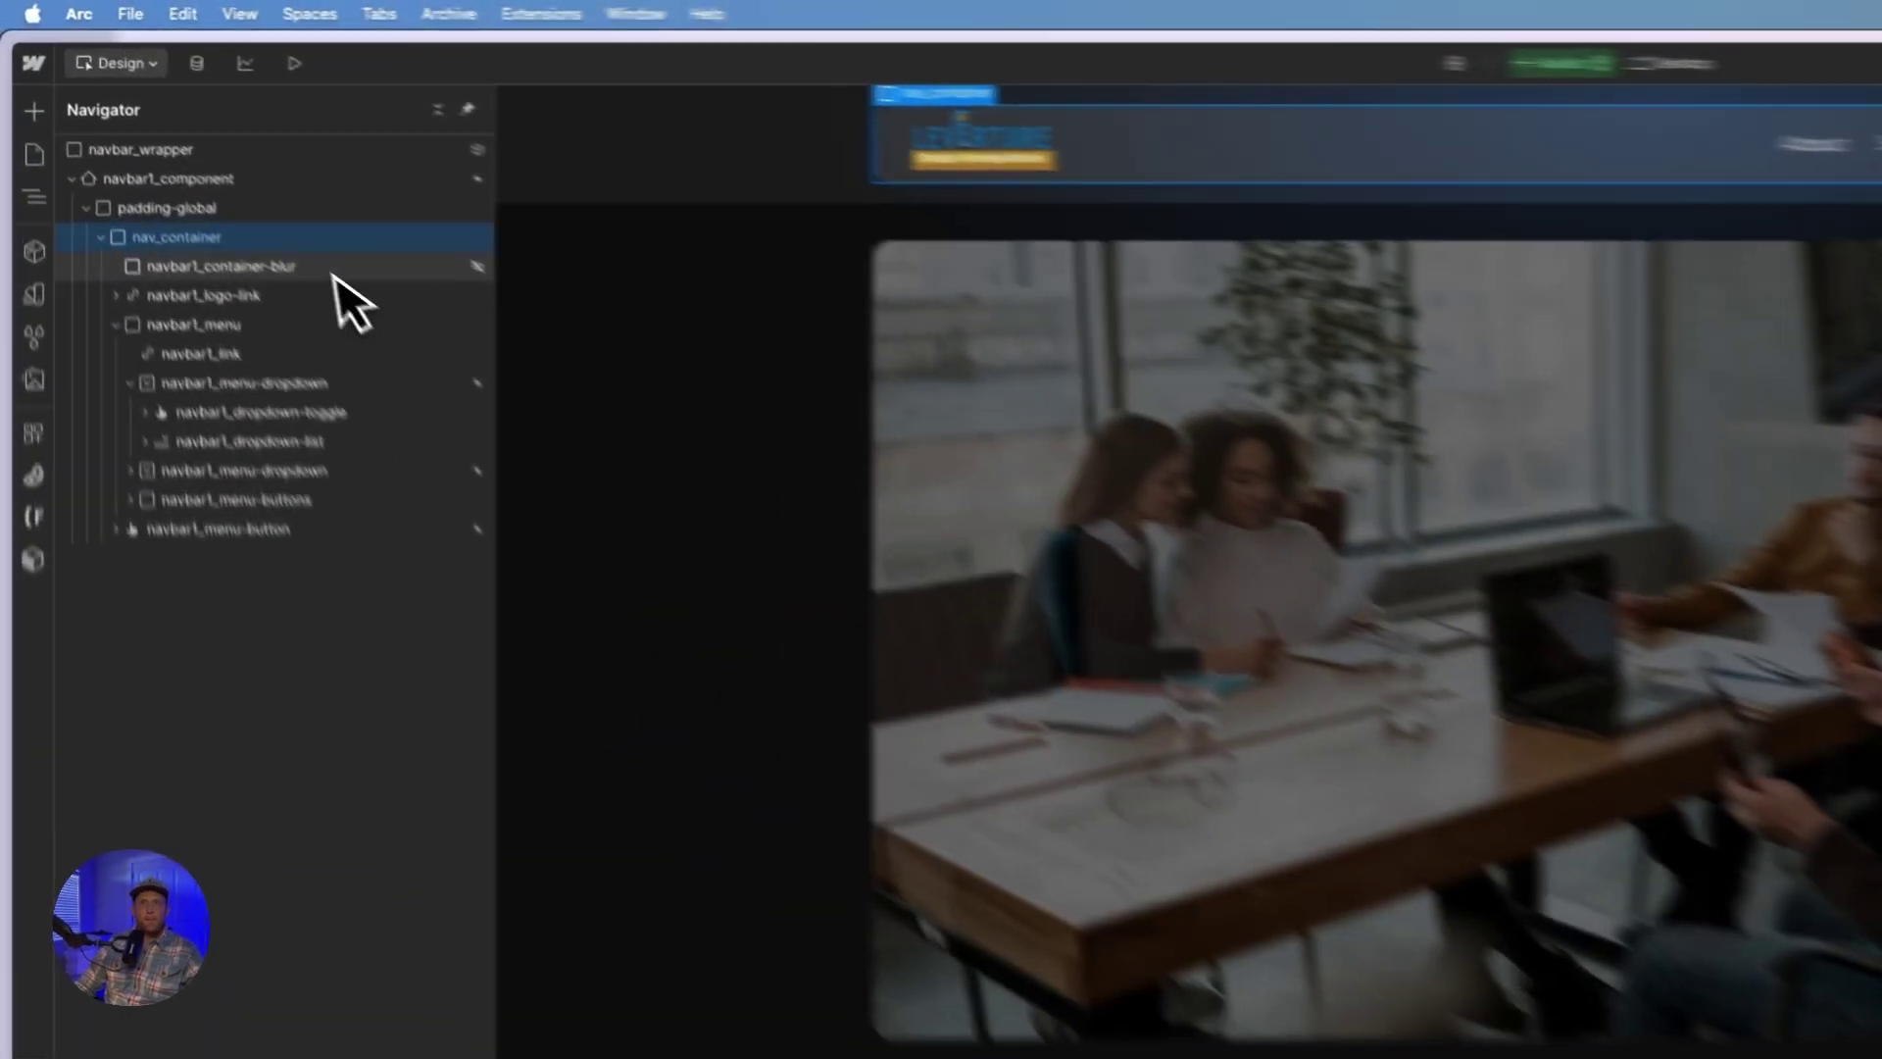
pyautogui.click(334, 274)
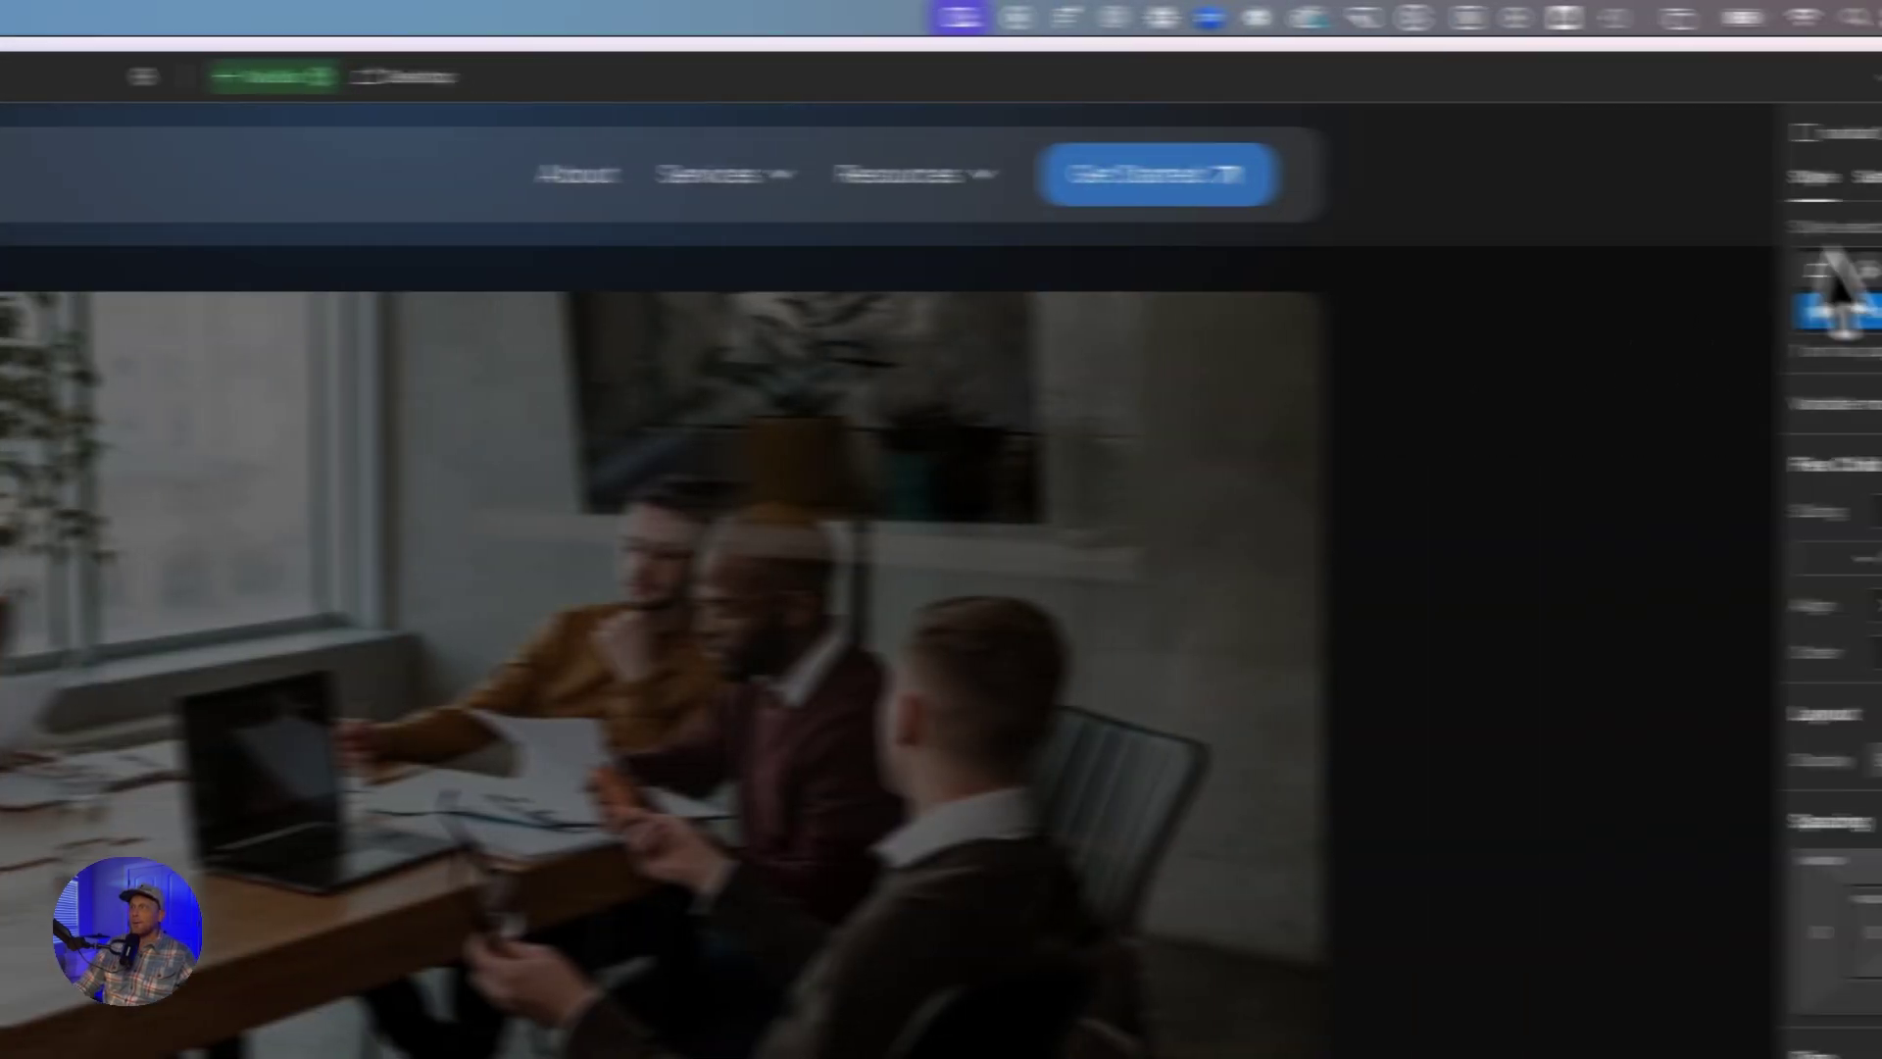
# Step: Set navbar1_container-blur's Visibility to Visible and confirm its Absolute position at 0%
pyautogui.click(1656, 186)
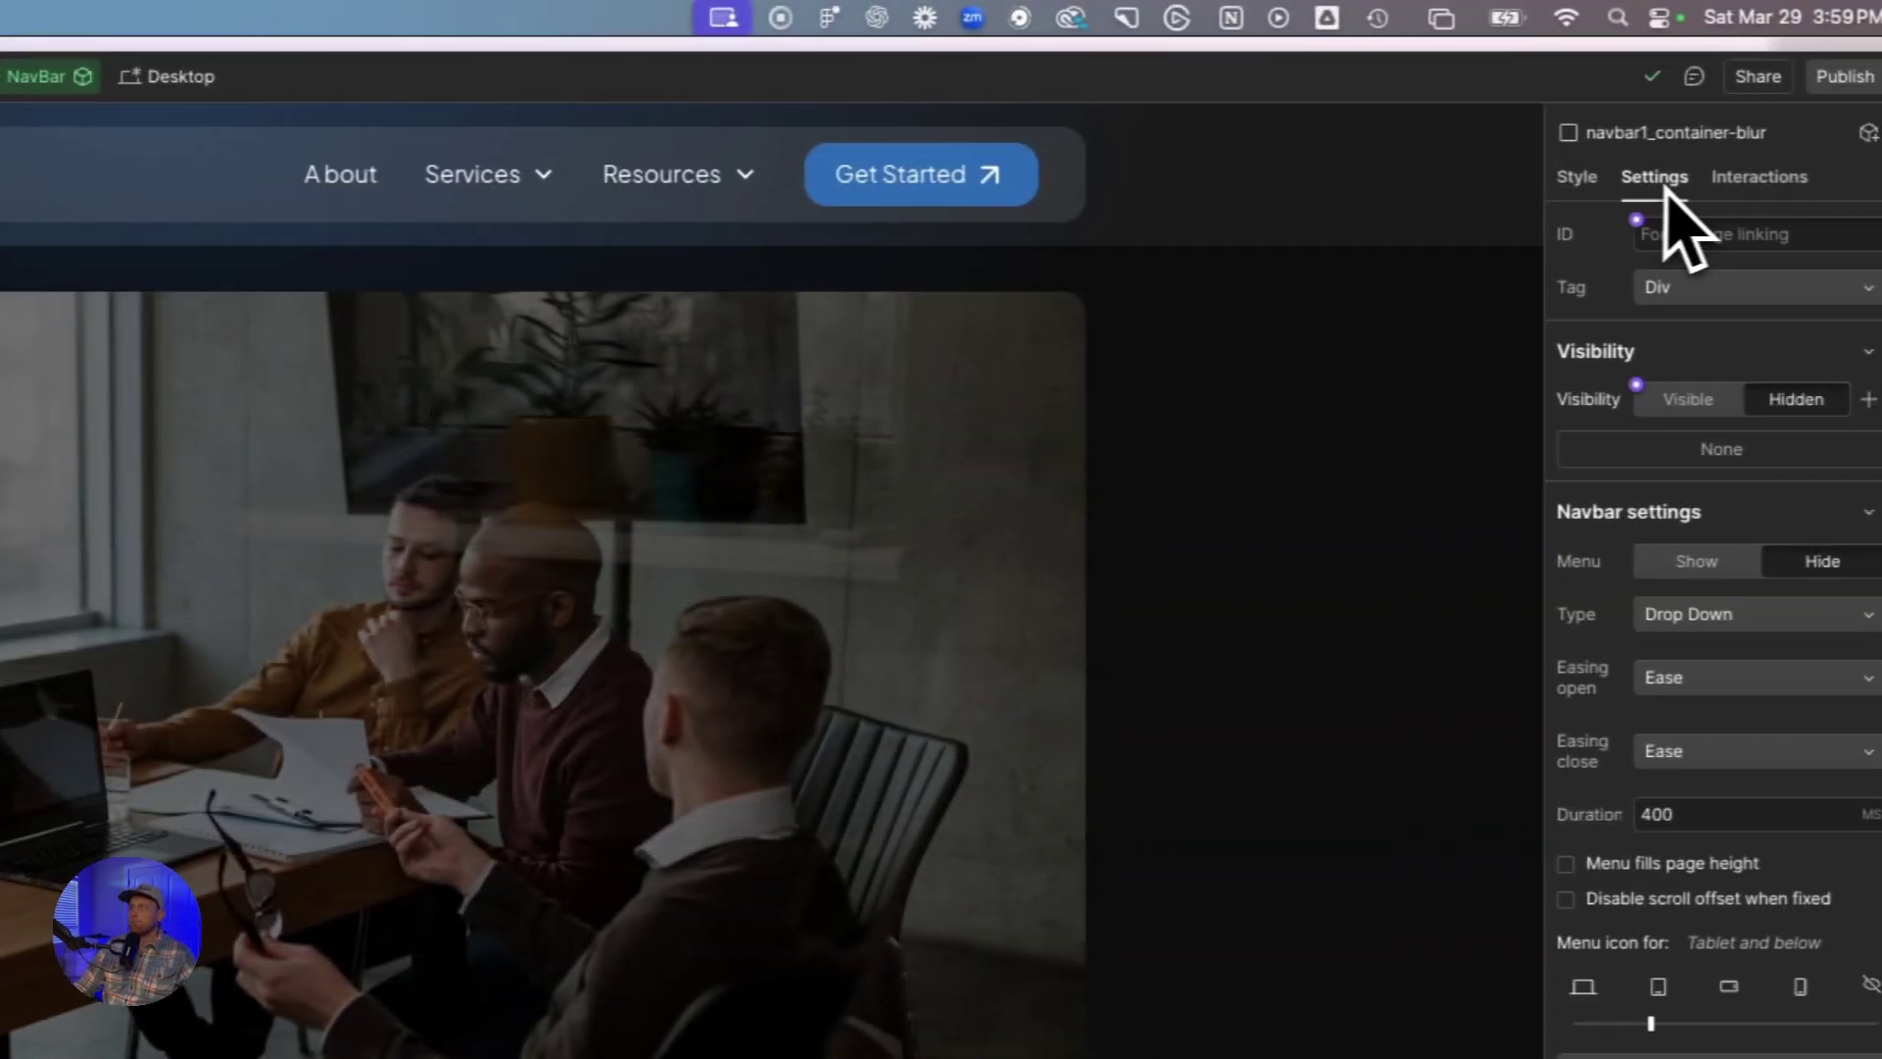
pyautogui.click(1665, 398)
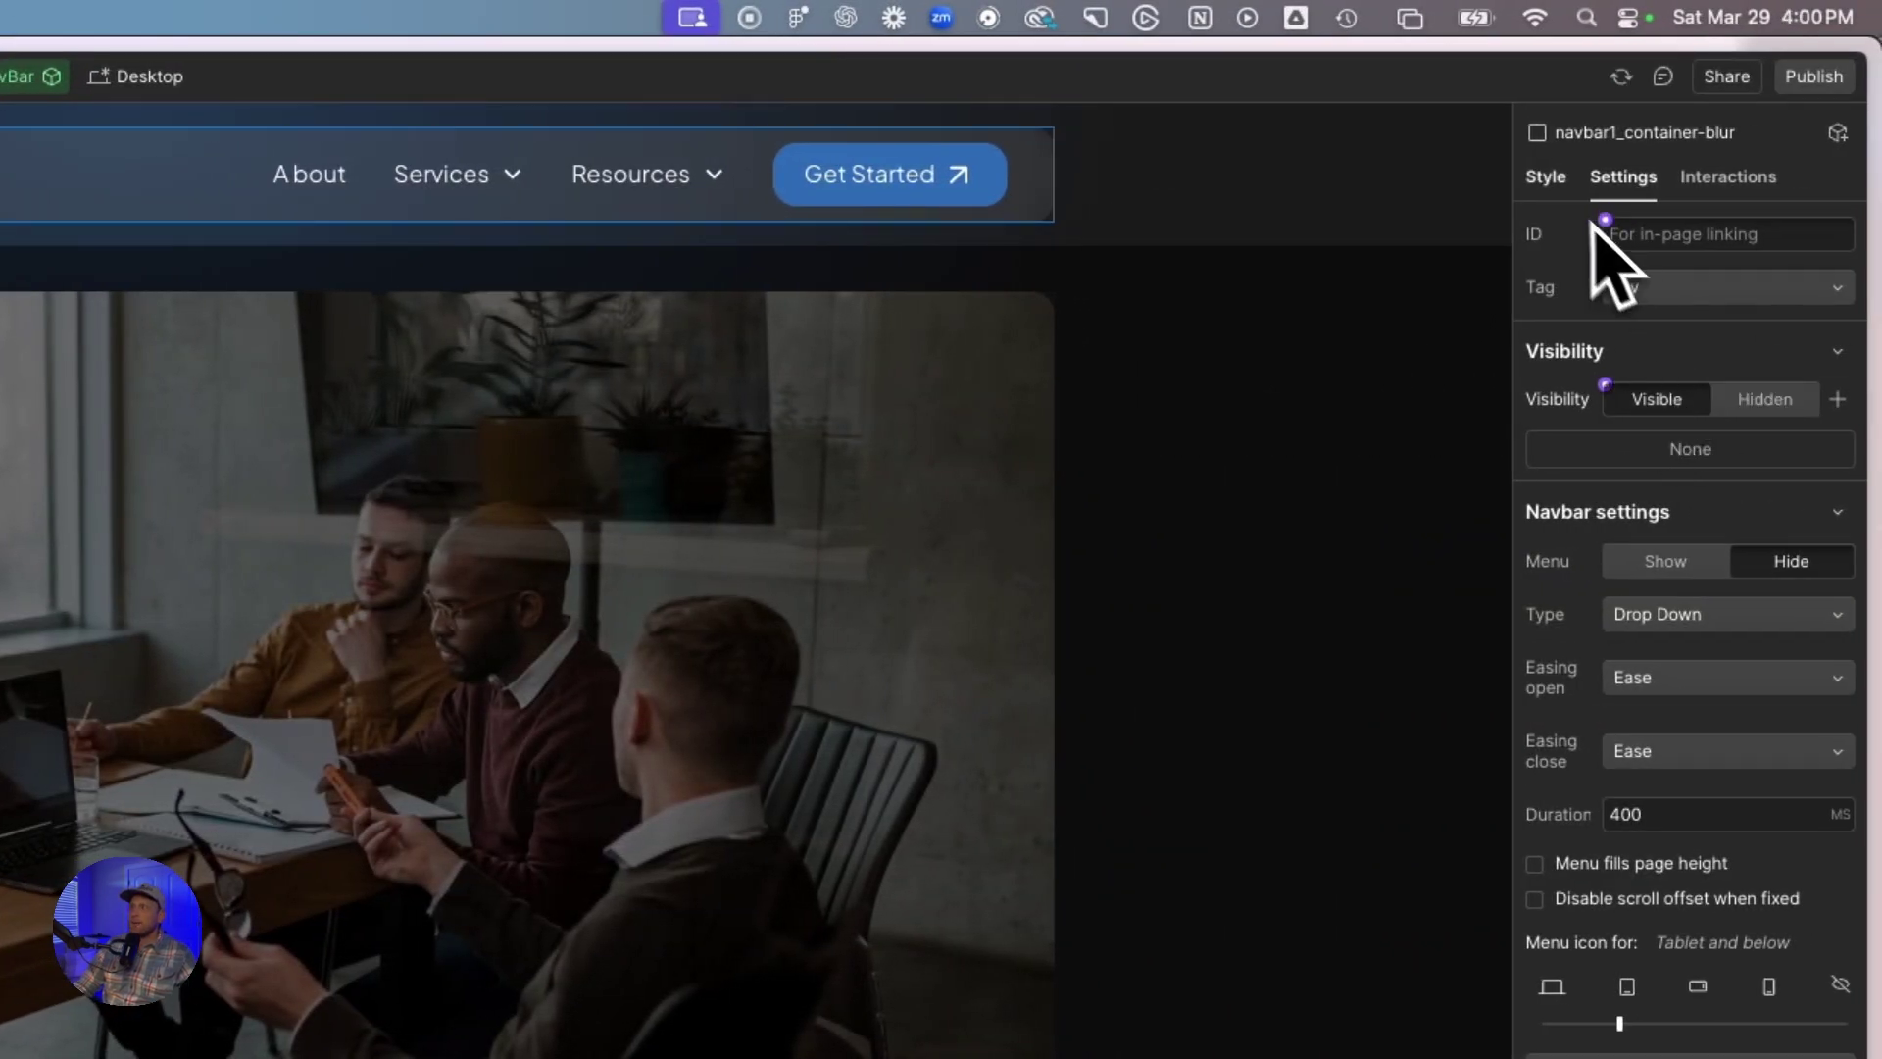
pyautogui.click(1546, 176)
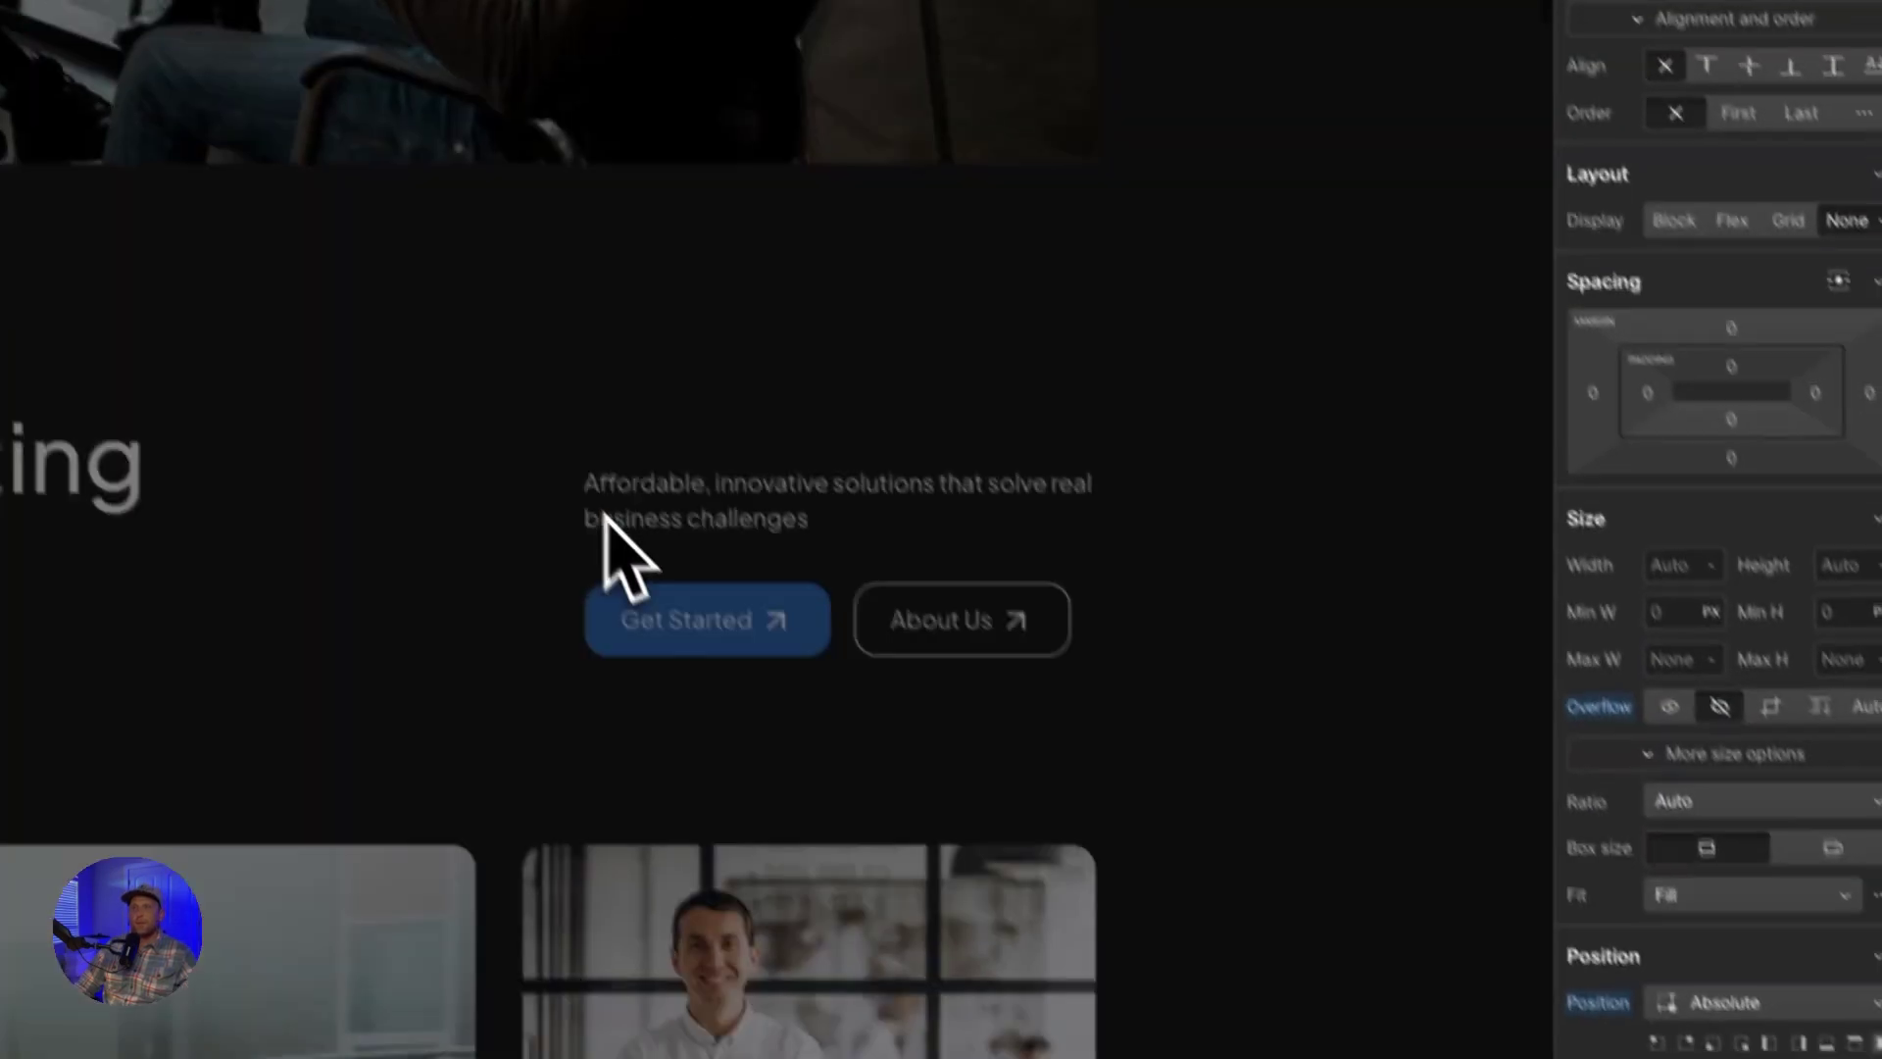
pyautogui.scroll(-5, 568, 475)
pyautogui.scroll(10, 568, 475)
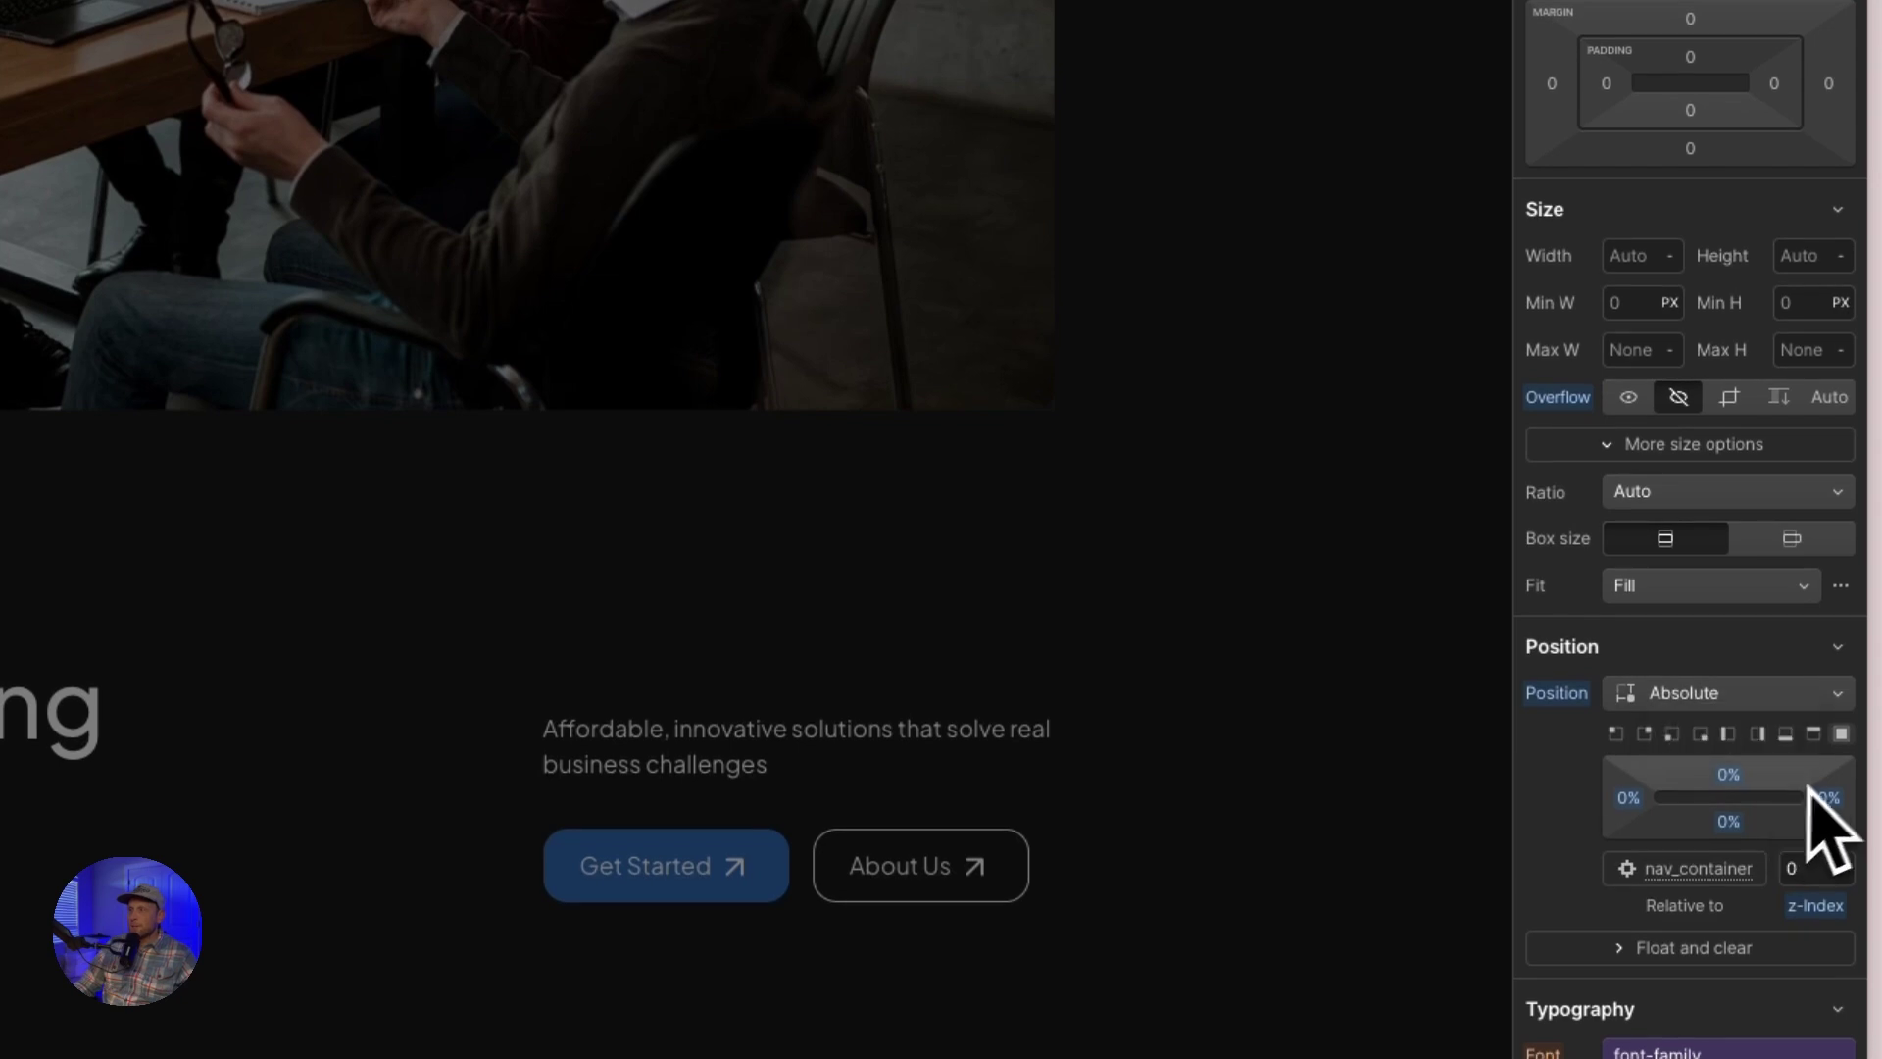
pyautogui.scroll(-15, 1853, 794)
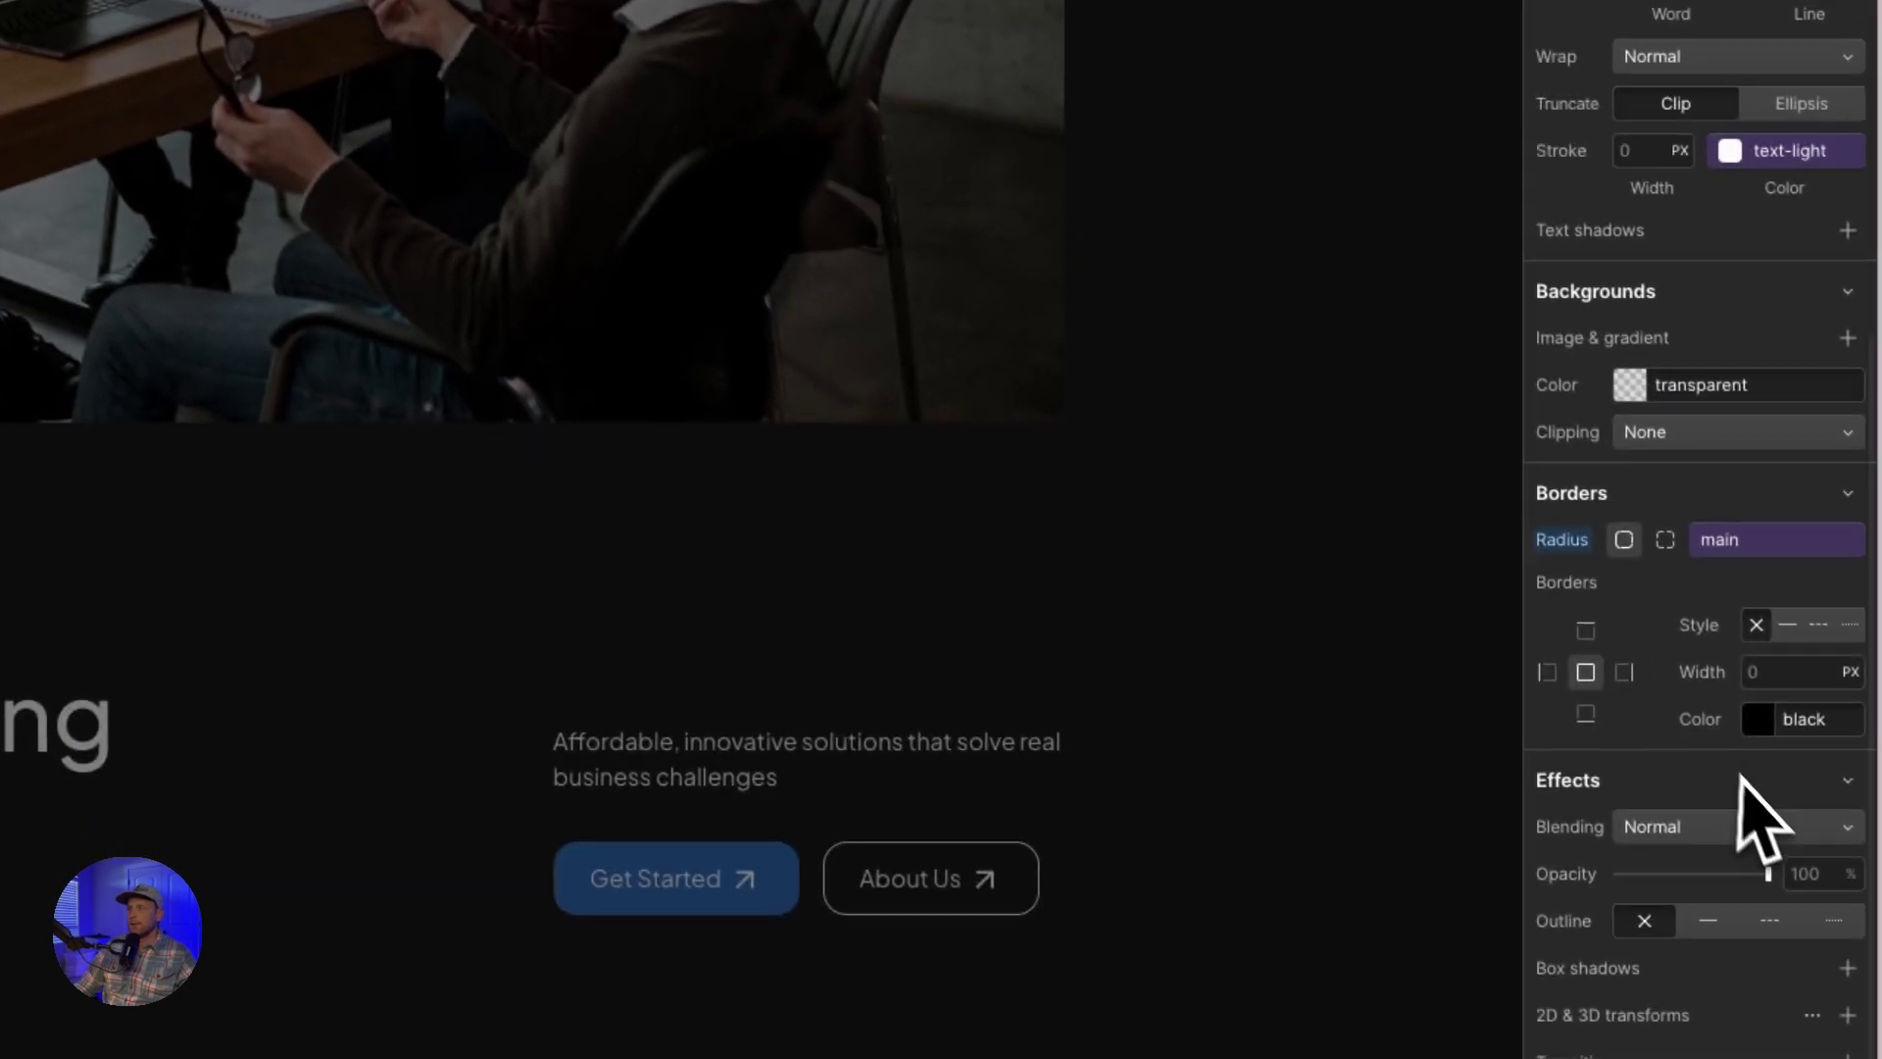
# Step: Adjust the blur div's 8px backdrop blur radius with the Radius slider
pyautogui.scroll(-4, 1765, 820)
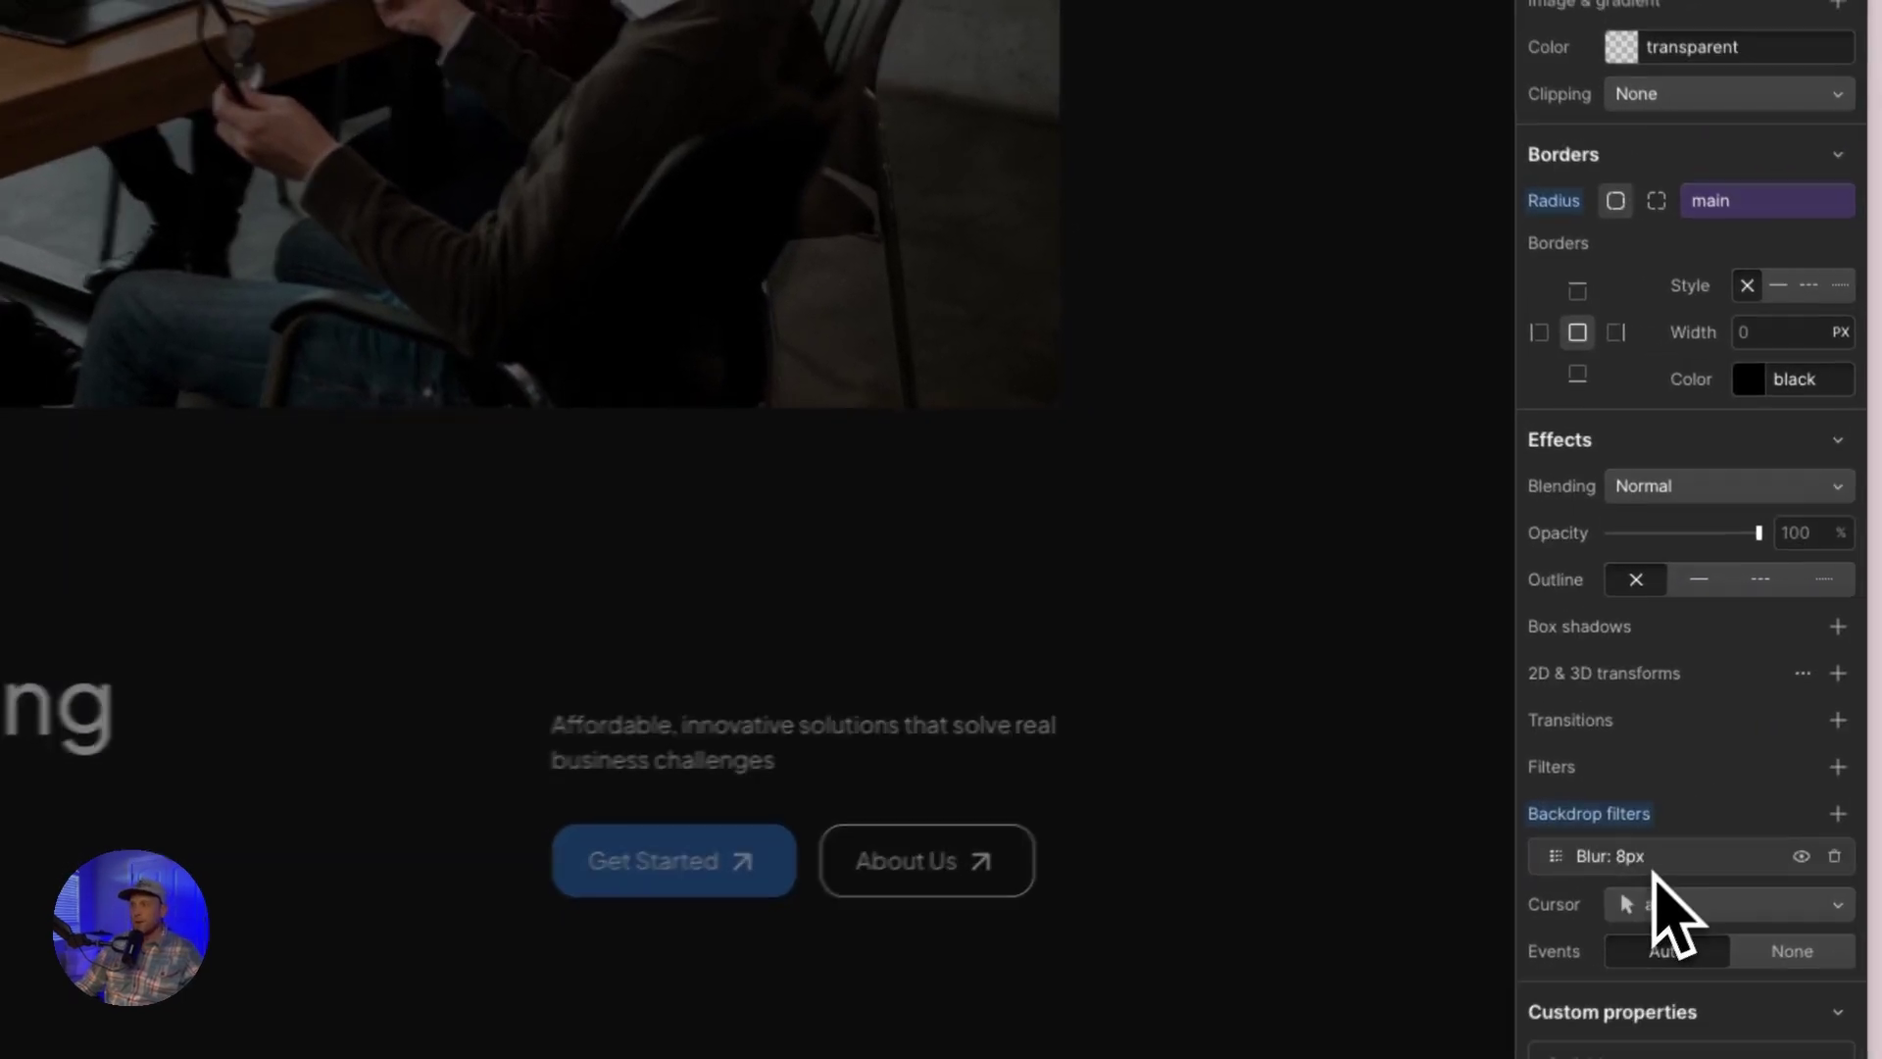
pyautogui.click(1652, 858)
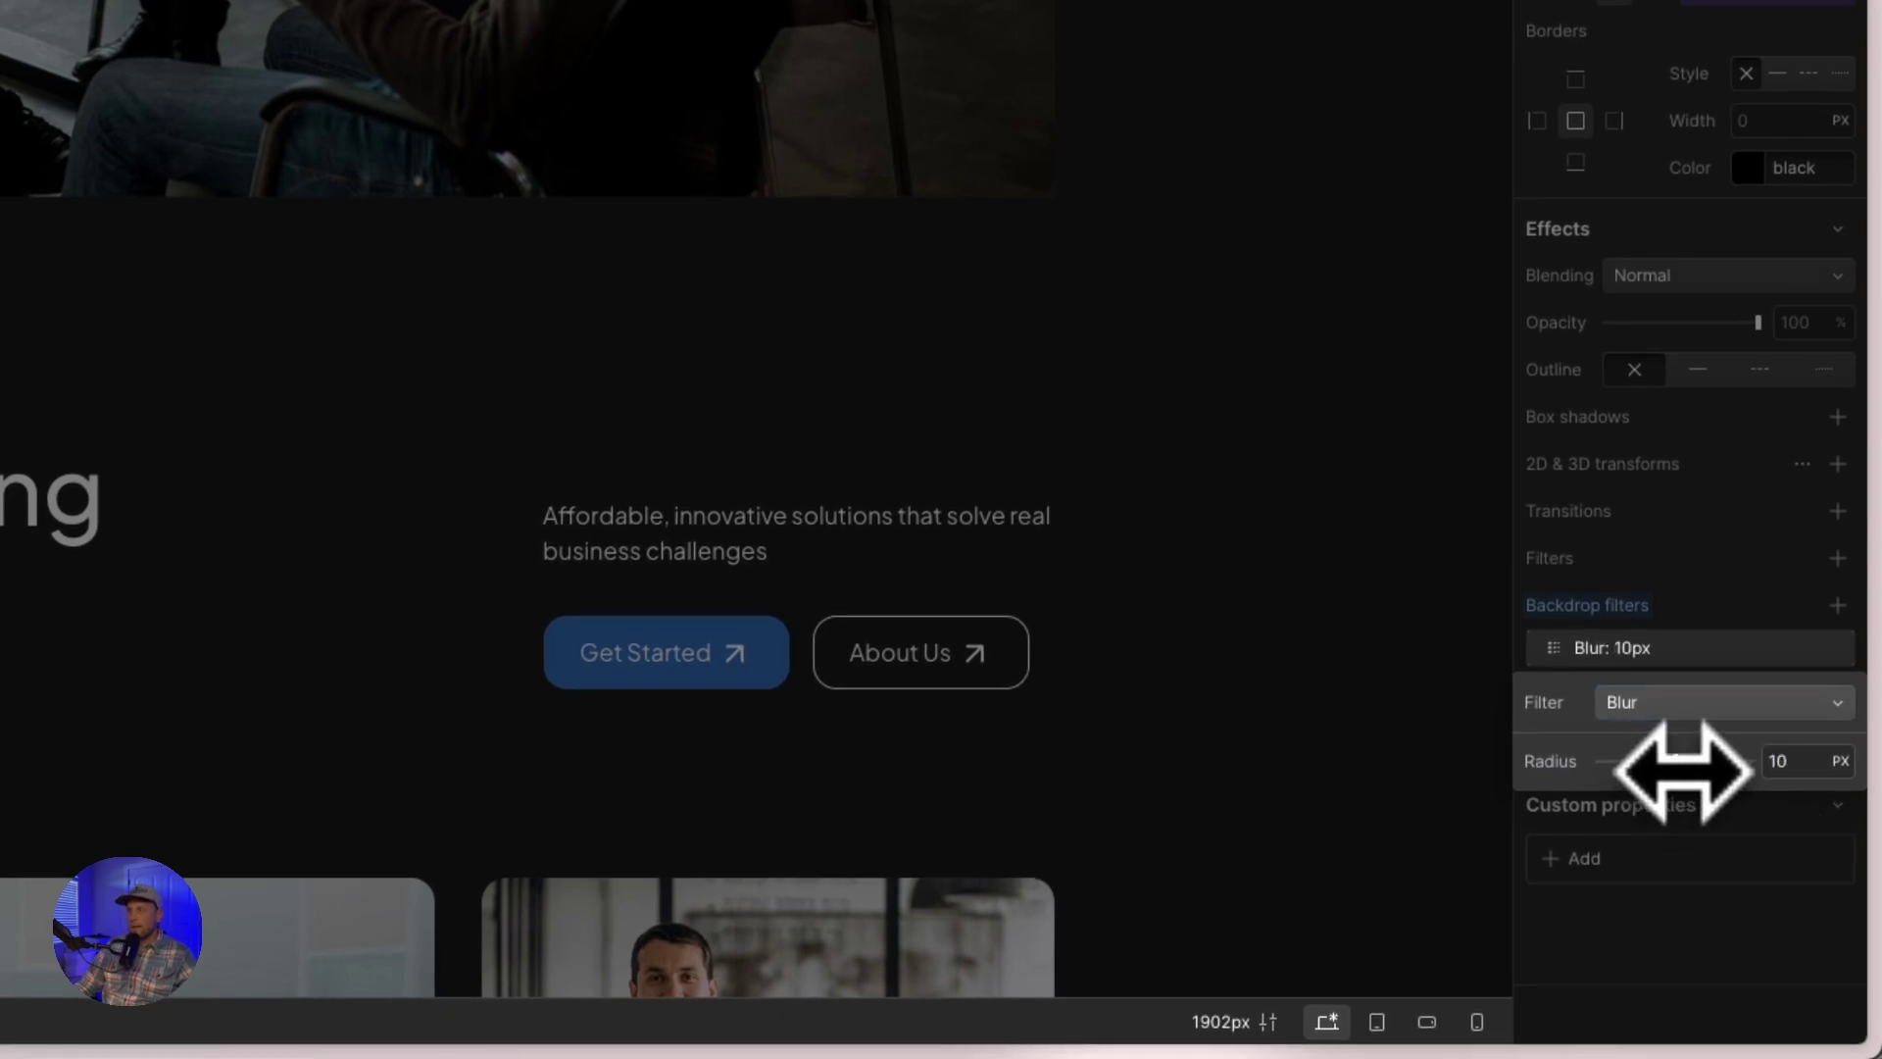
pyautogui.moveTo(1682, 772); pyautogui.dragTo(1669, 769)
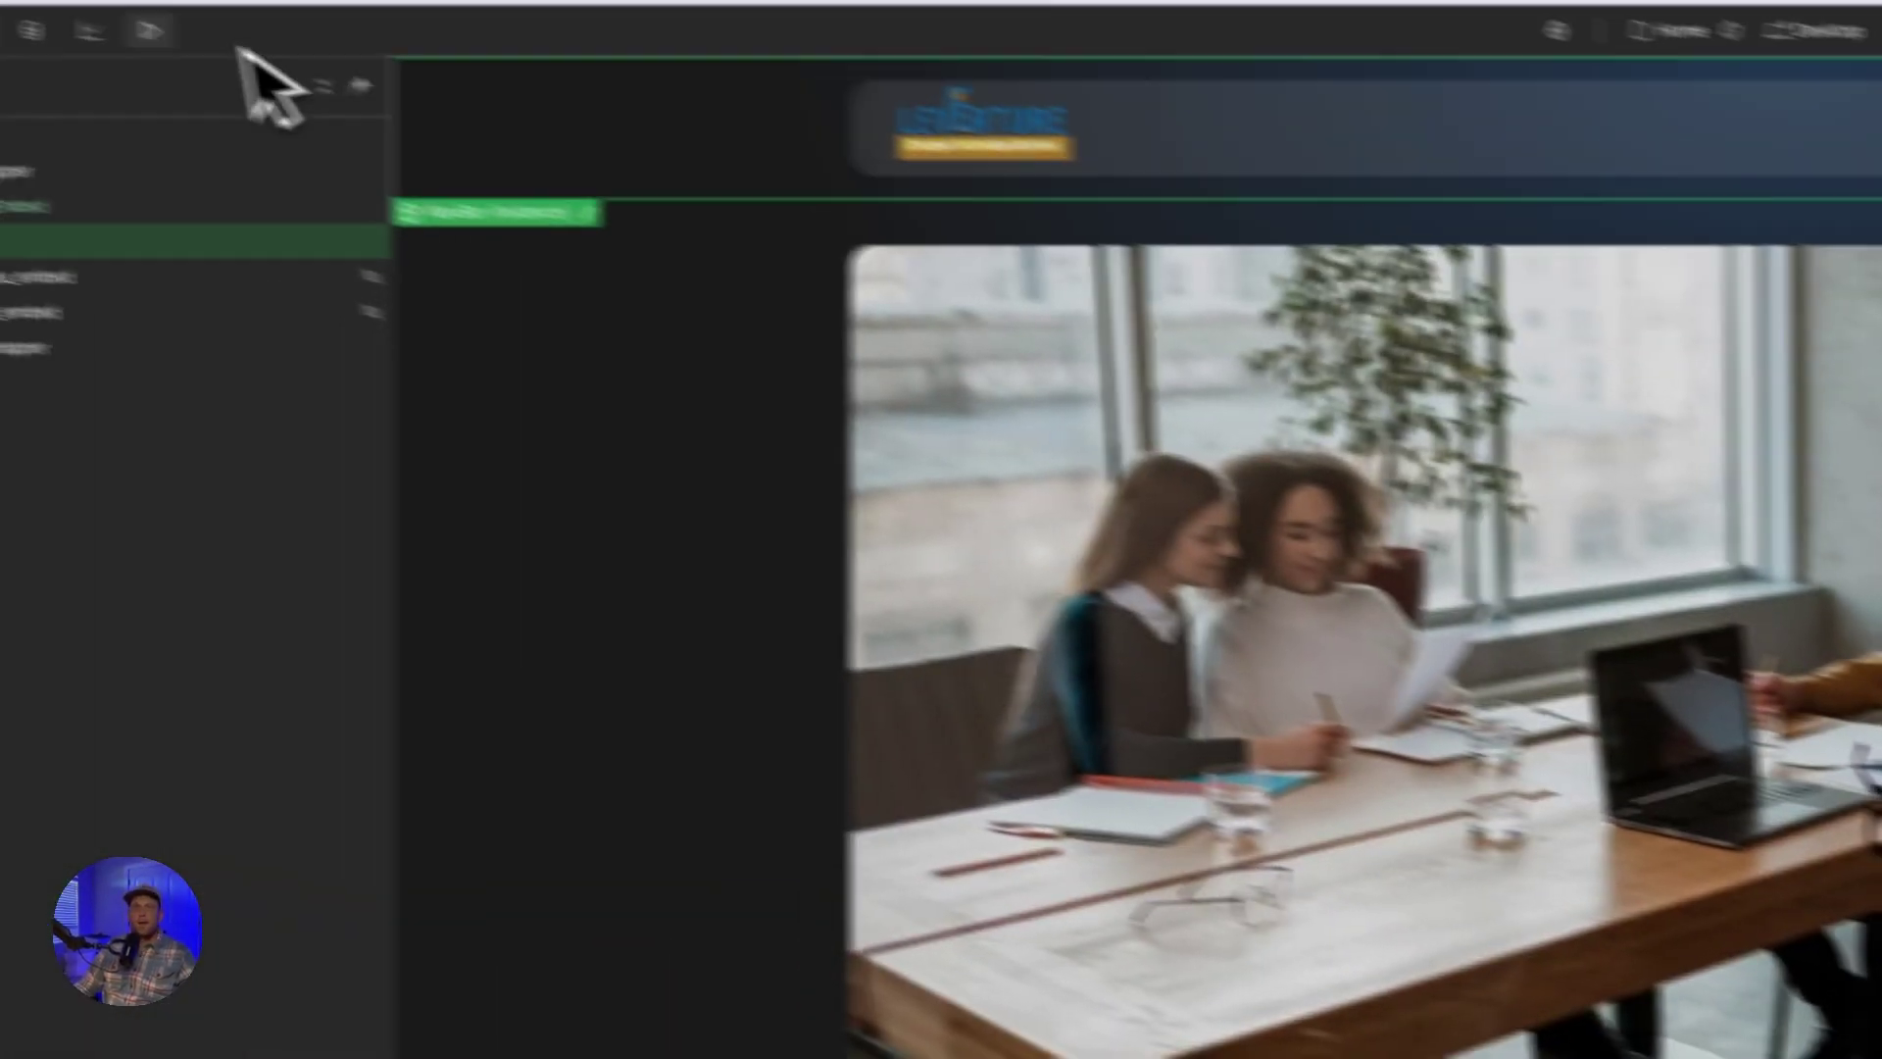
# Step: Preview the page, scrolling and checking the Services and Resources dropdowns stay frosted
pyautogui.click(353, 77)
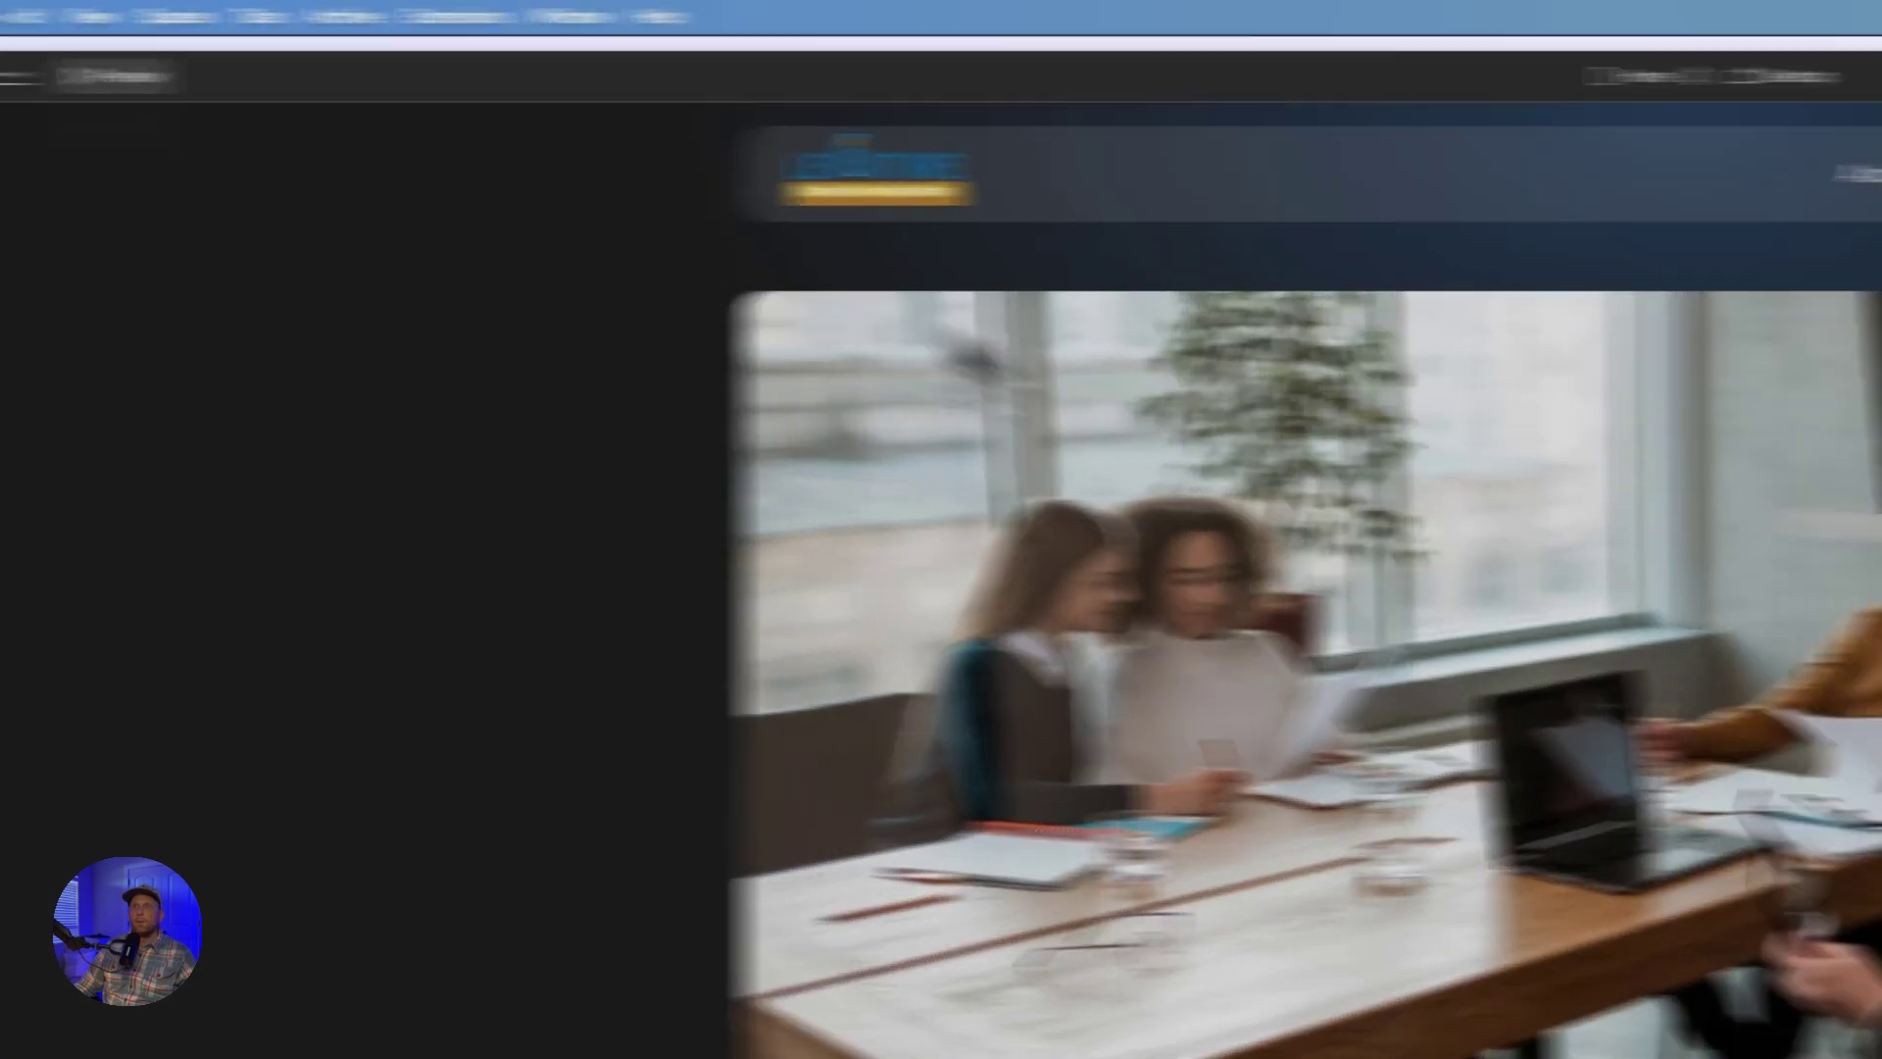
pyautogui.moveTo(1368, 250)
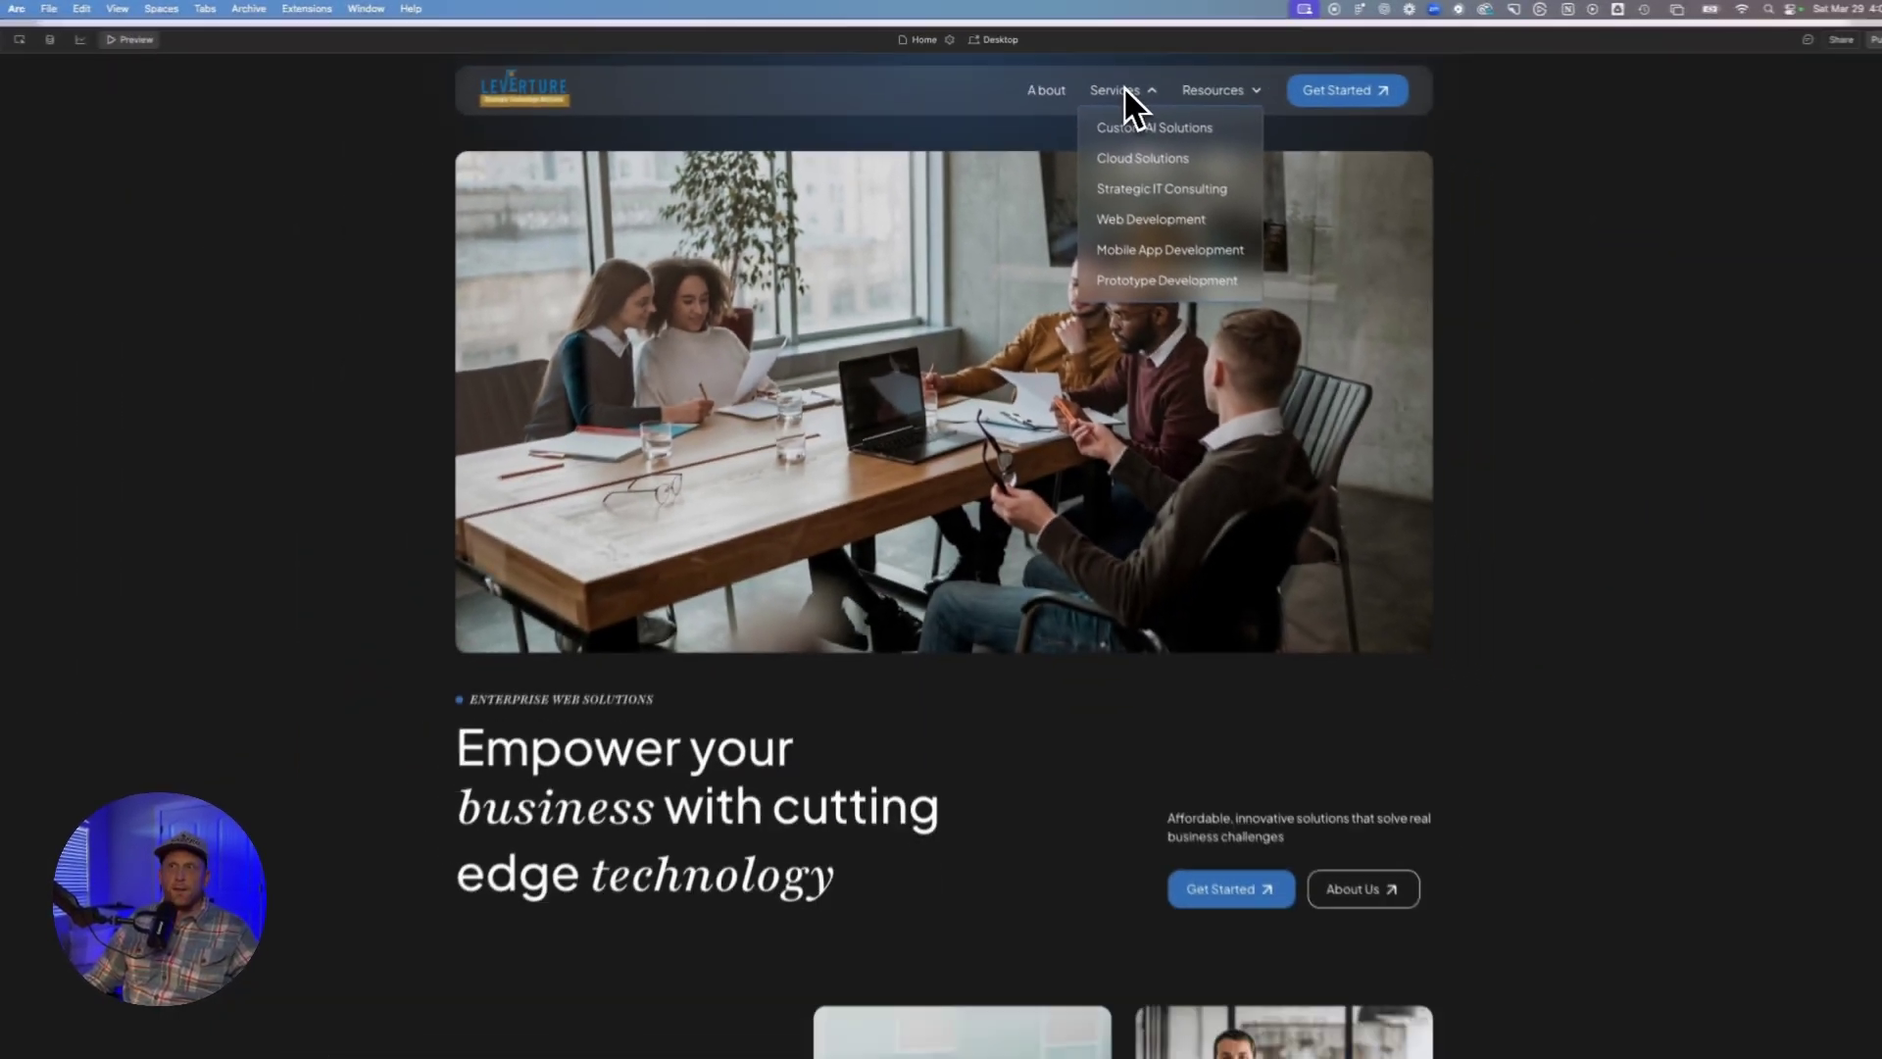
pyautogui.scroll(-5, 1068, 412)
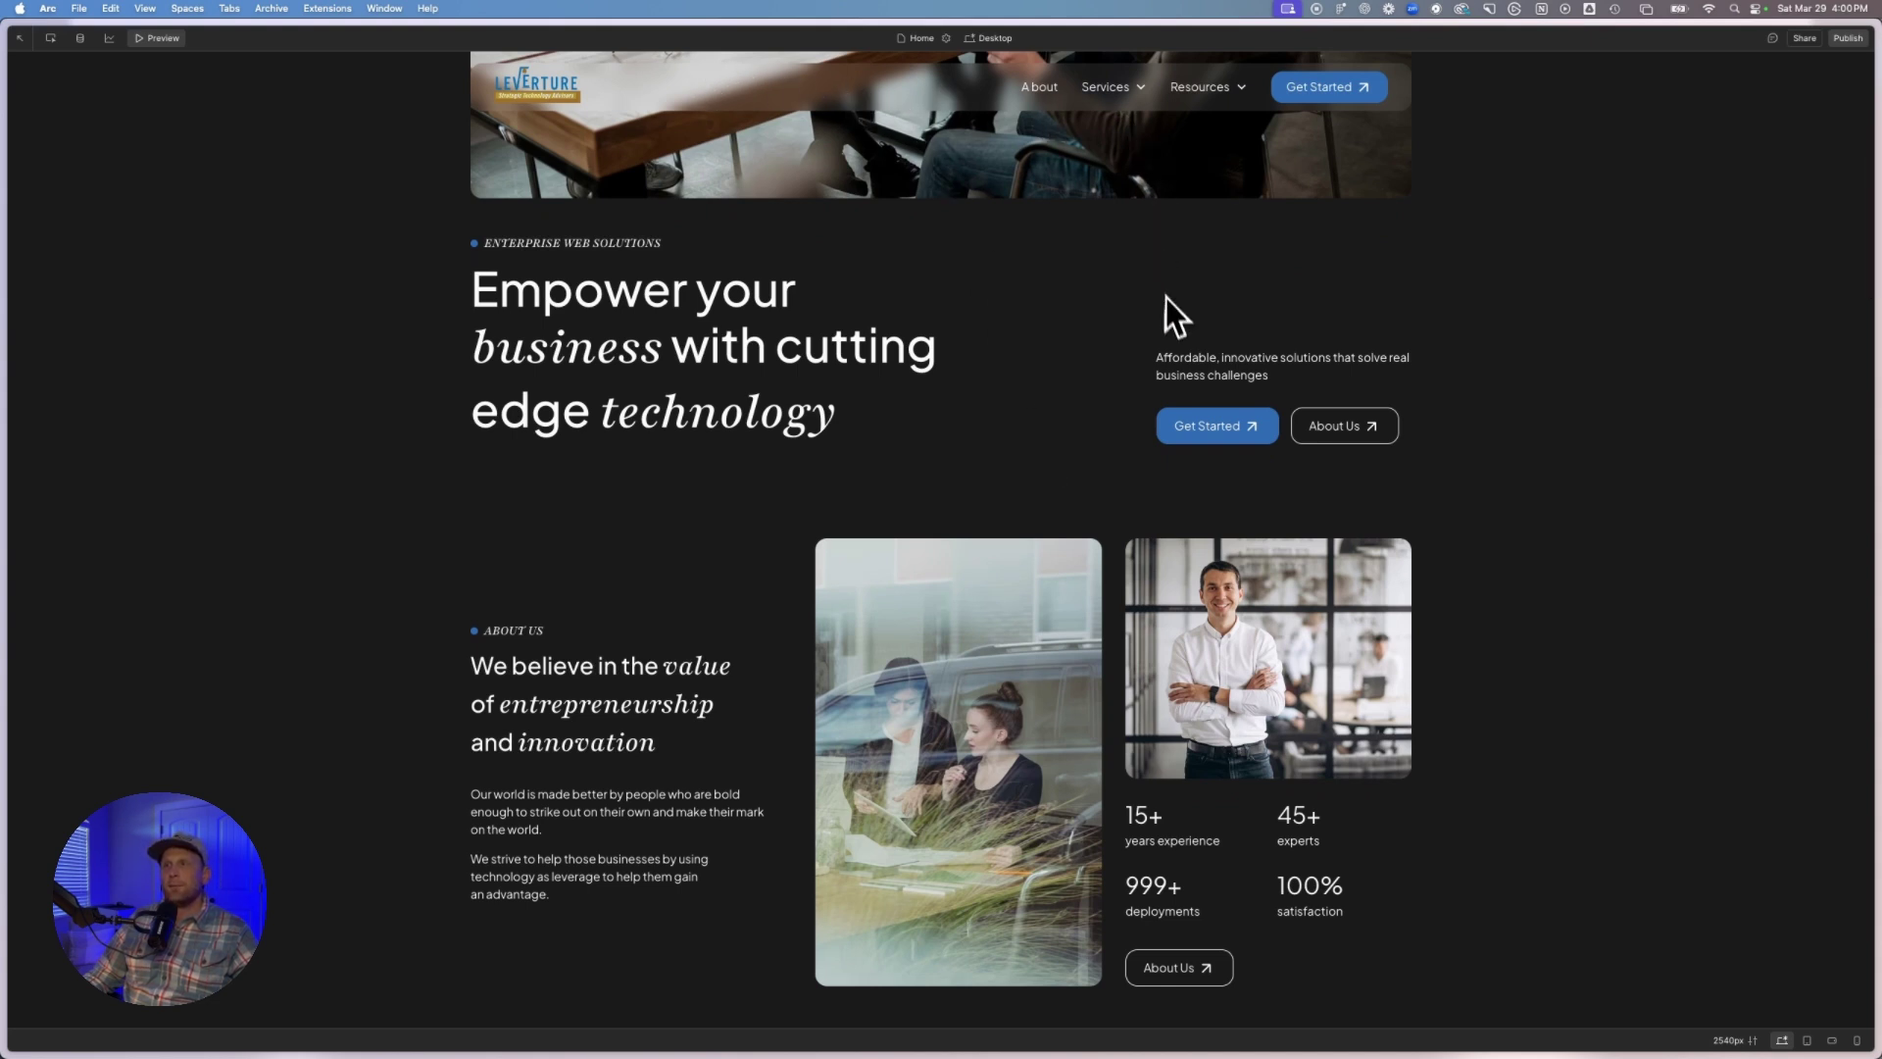
pyautogui.scroll(-7, 1168, 309)
pyautogui.scroll(-7, 1172, 311)
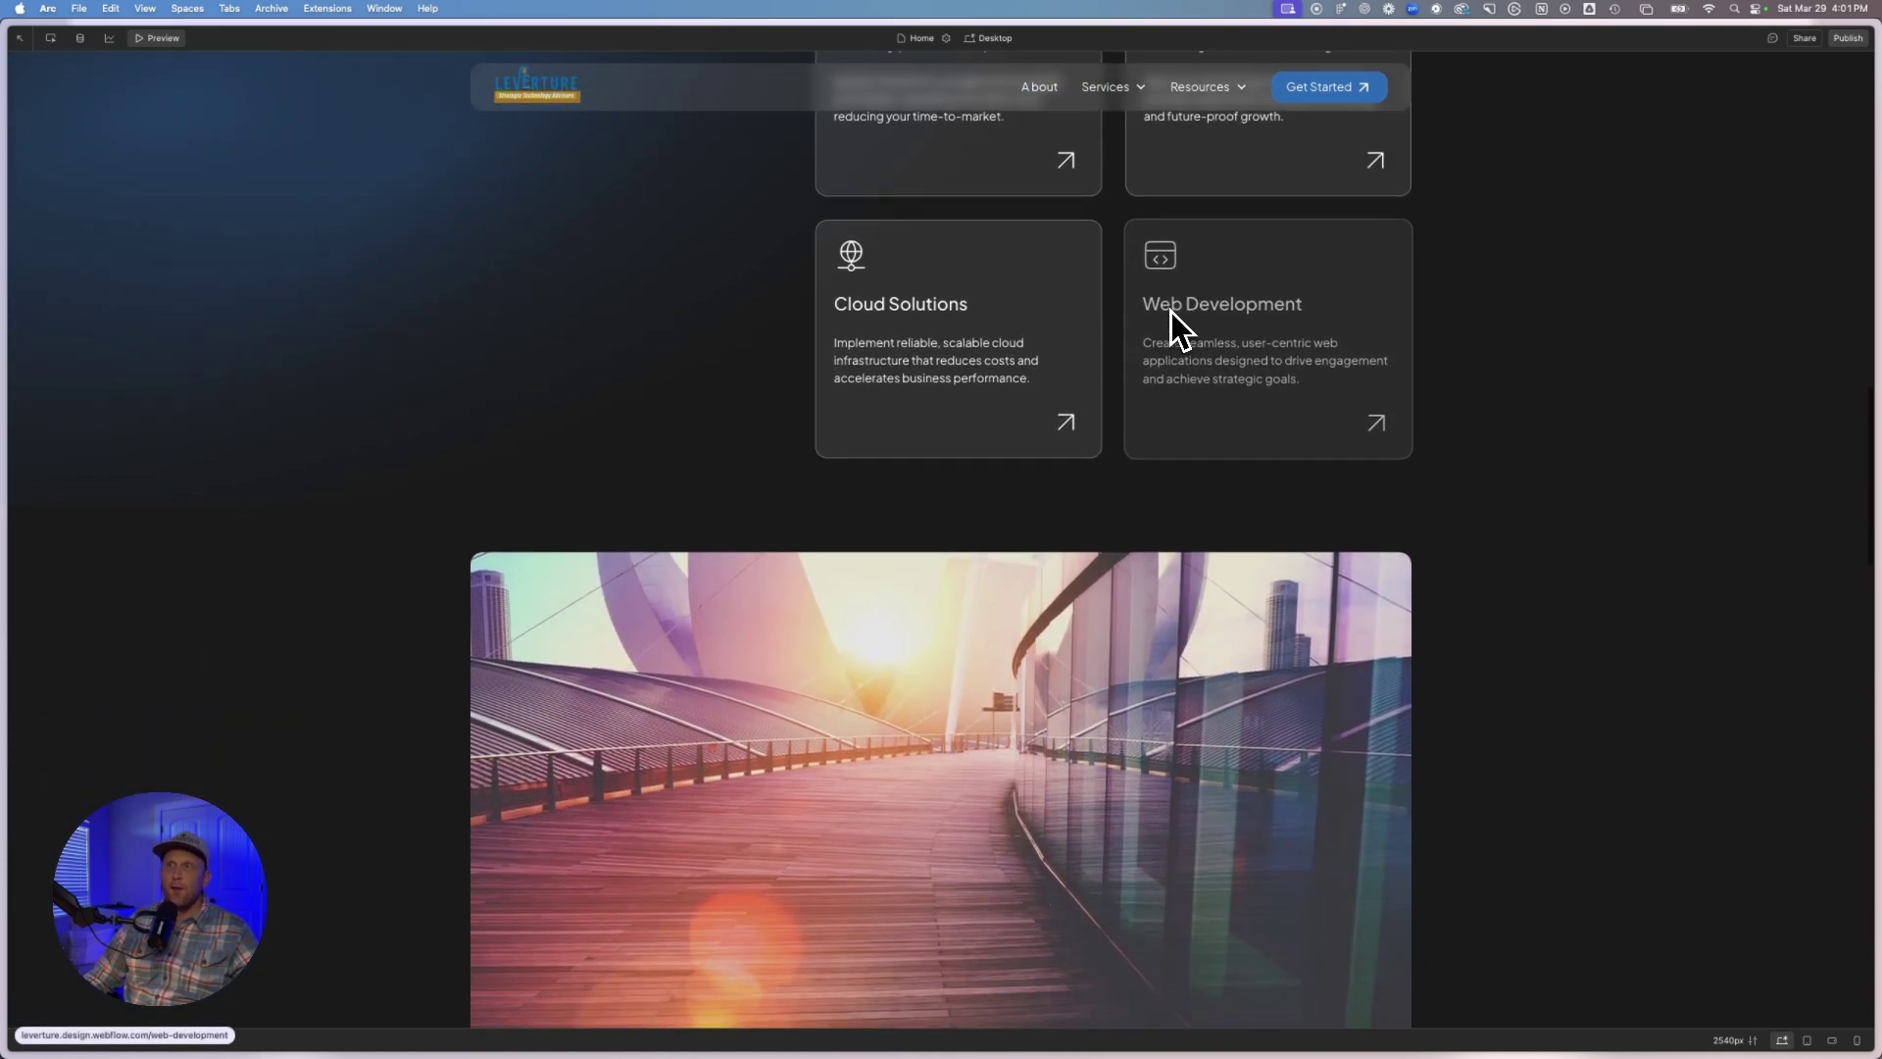
pyautogui.moveTo(1112, 88)
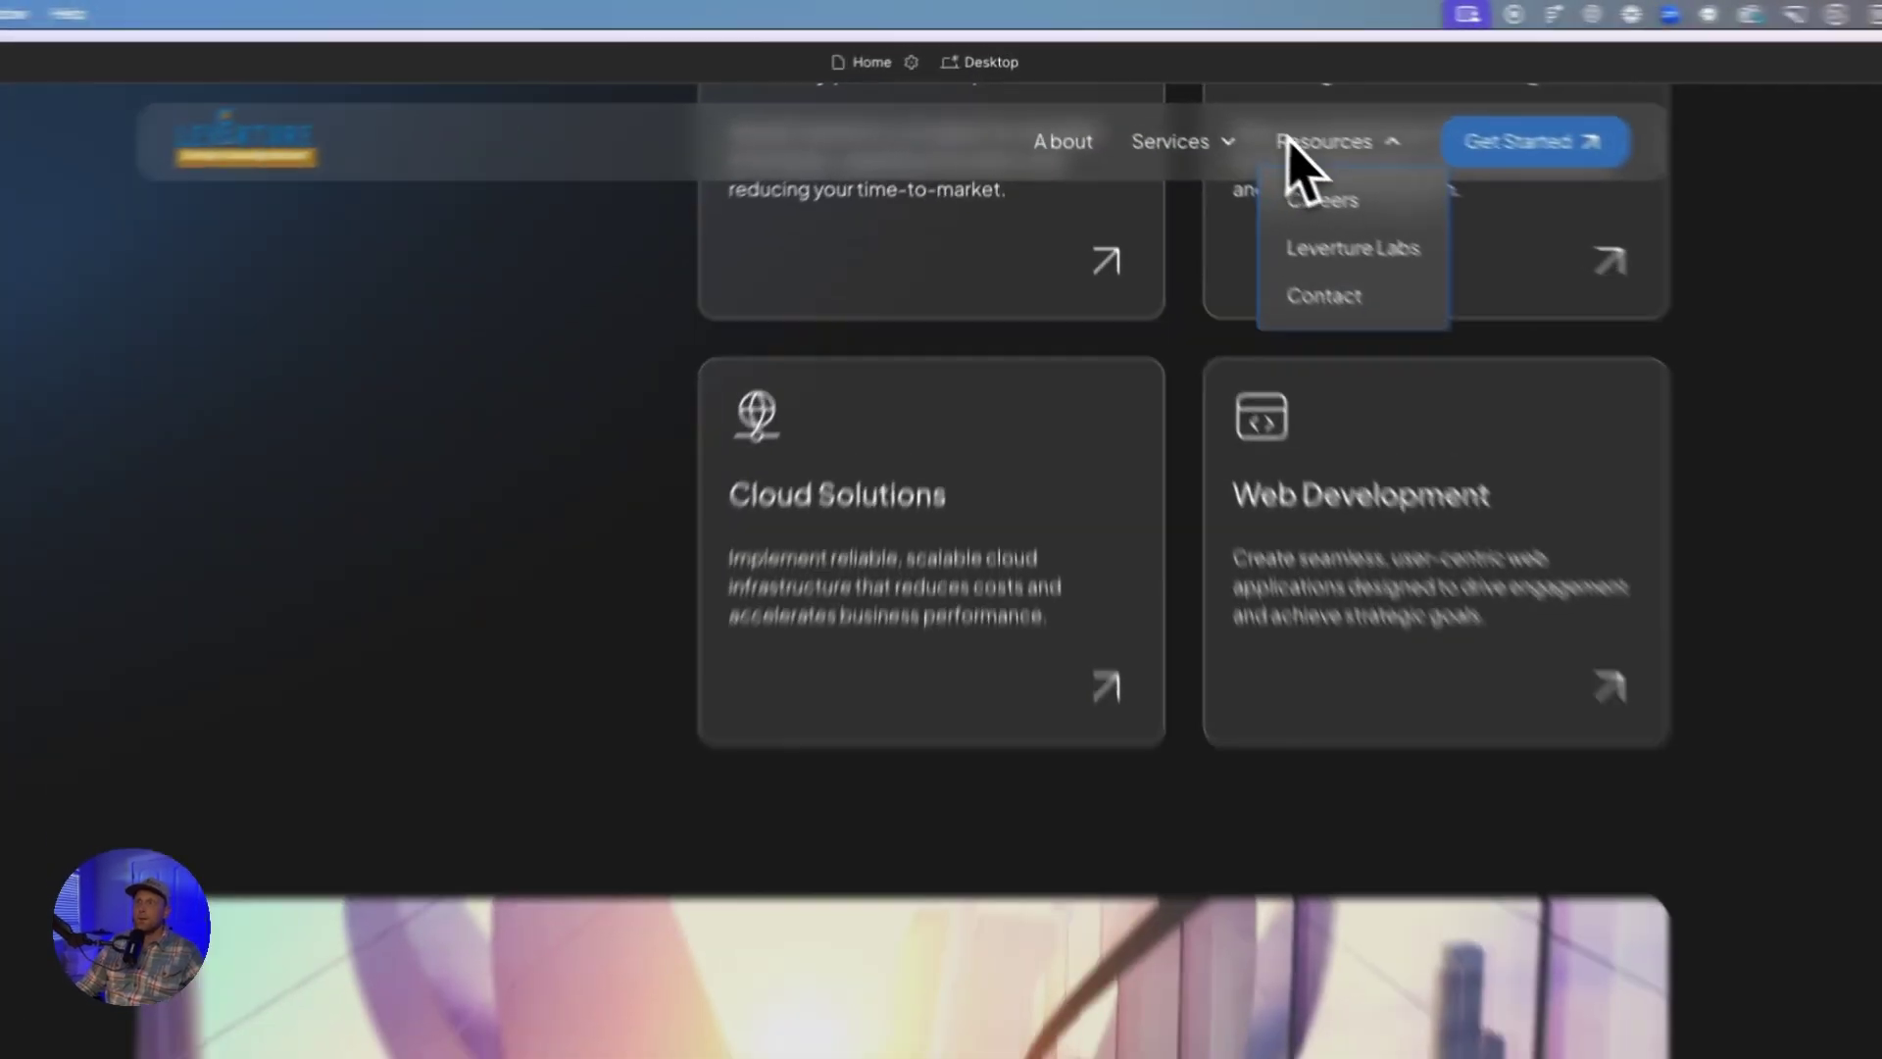